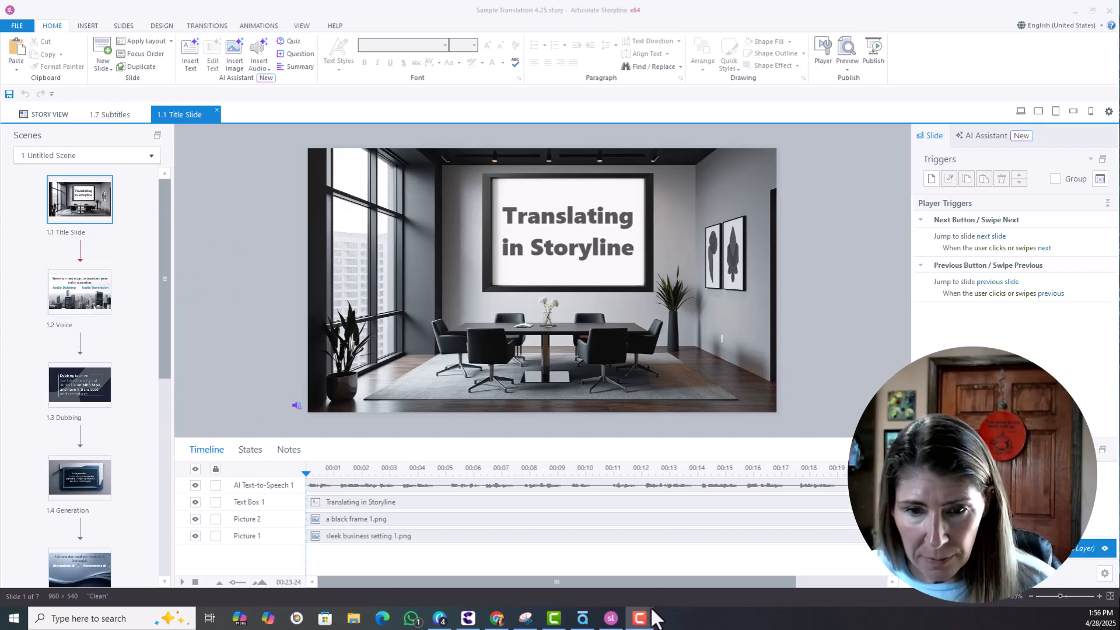
Bring up the Canva presentation, maximize it, then move it aside to reveal Storyline.
click(440, 619)
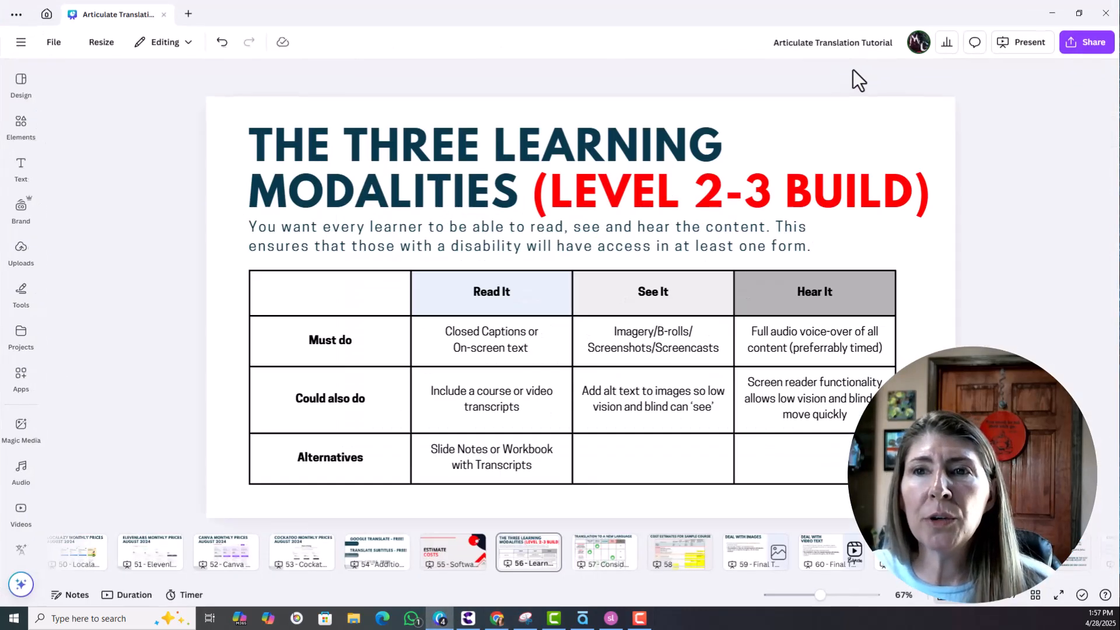
click(834, 69)
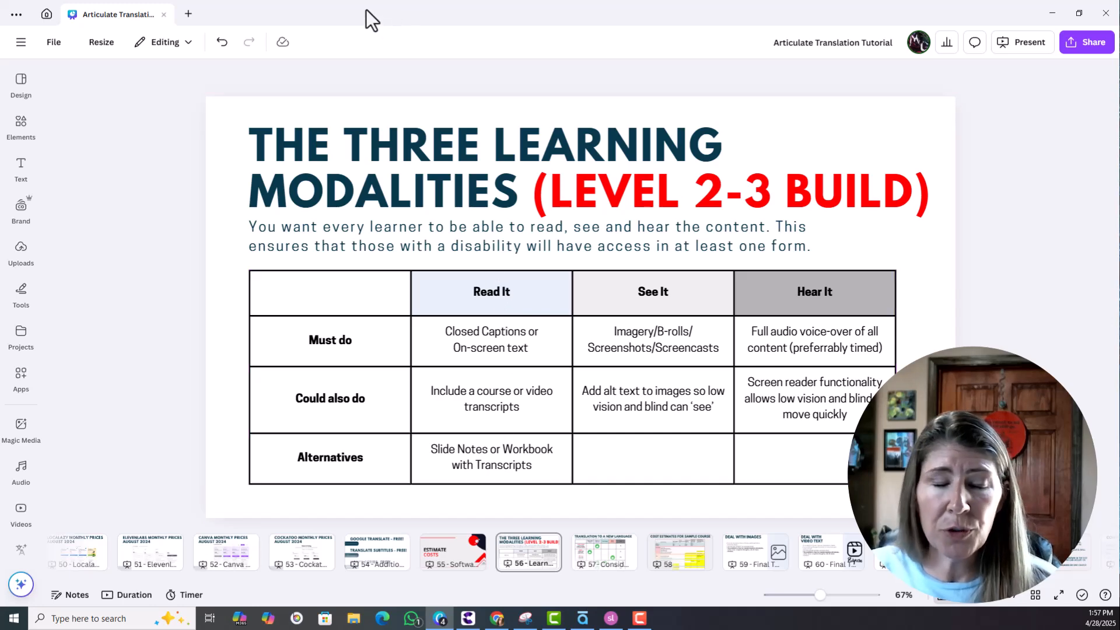
drag(365, 11, 1119, 18)
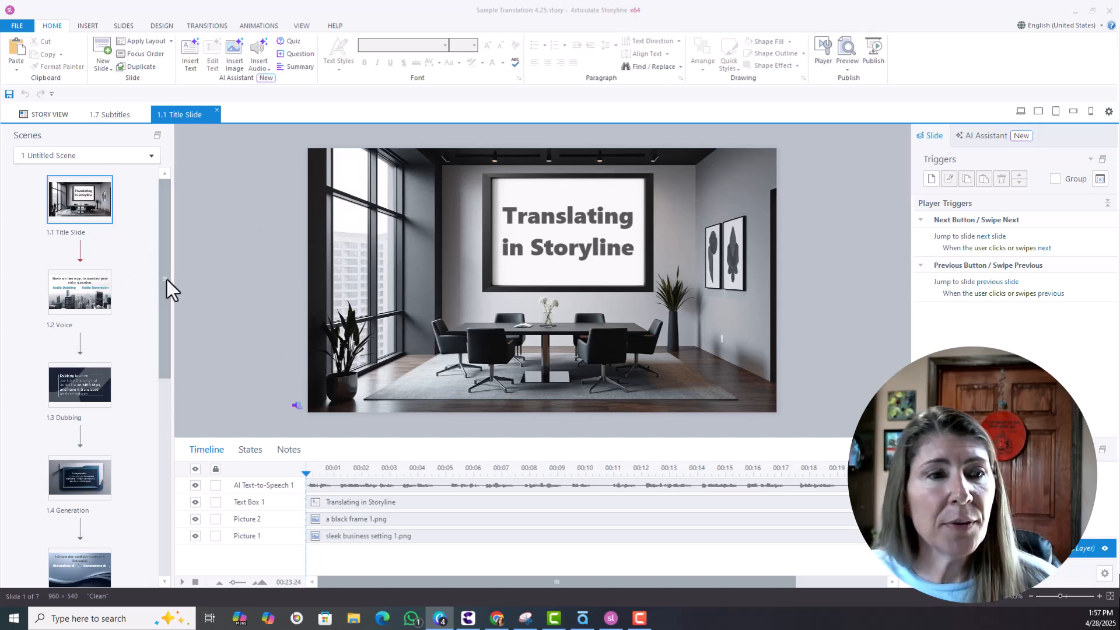
Start File > Localization > Translate Course with French (France) as the target language.
click(15, 26)
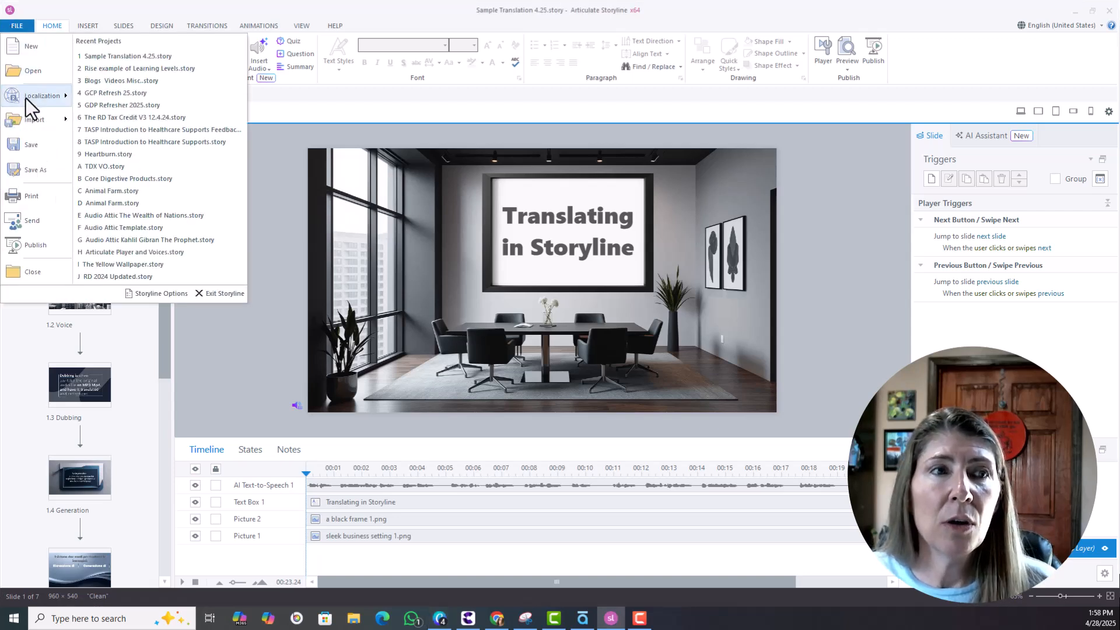
mouse_move(26, 98)
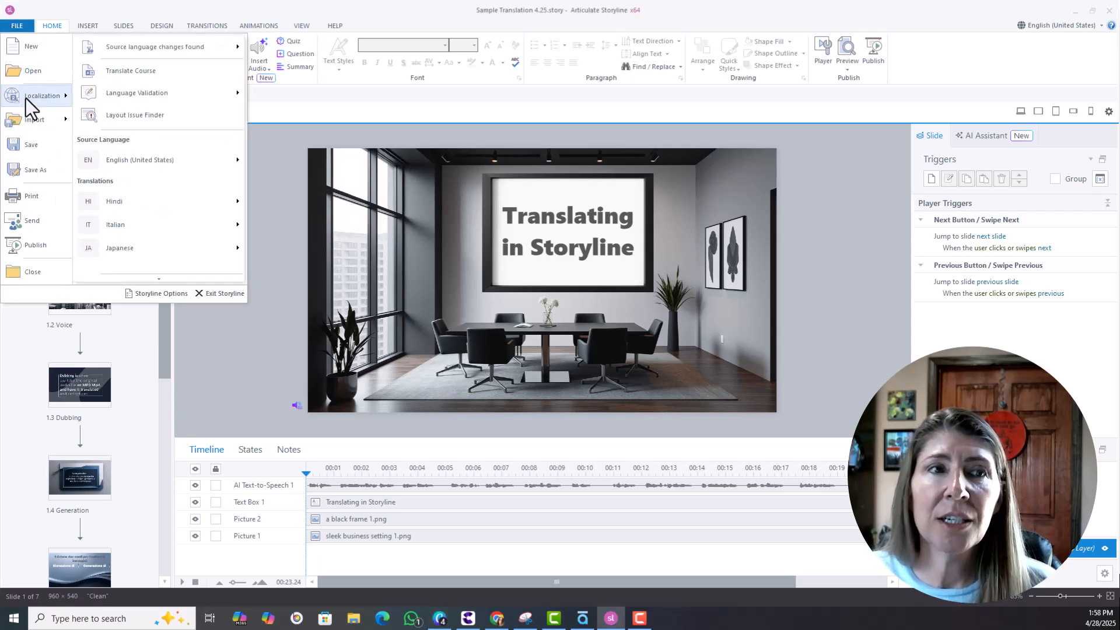
click(141, 69)
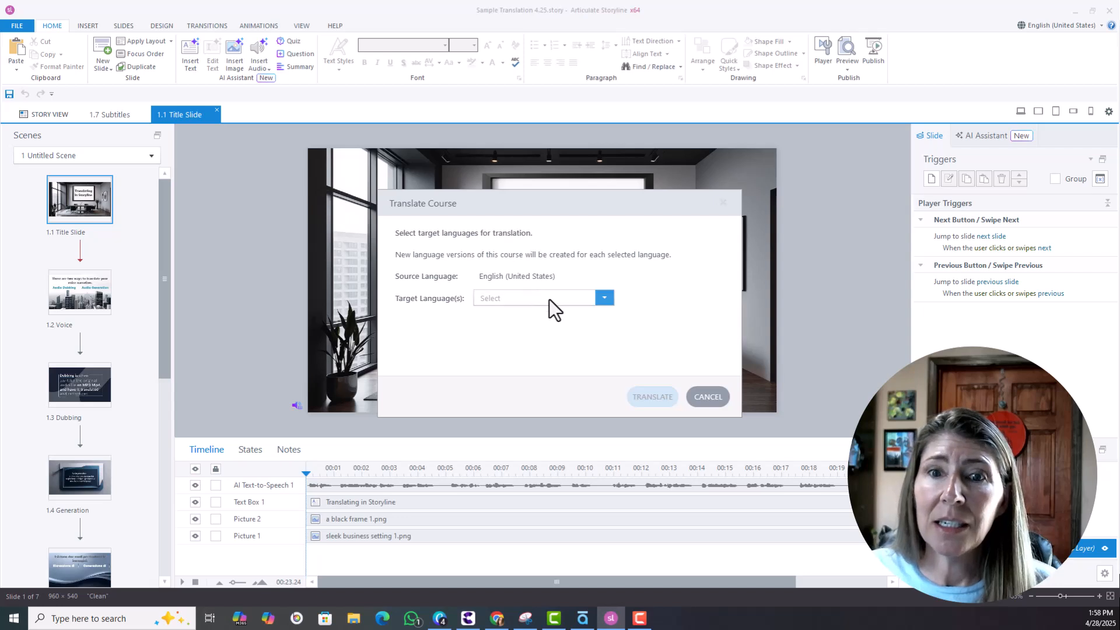
click(605, 299)
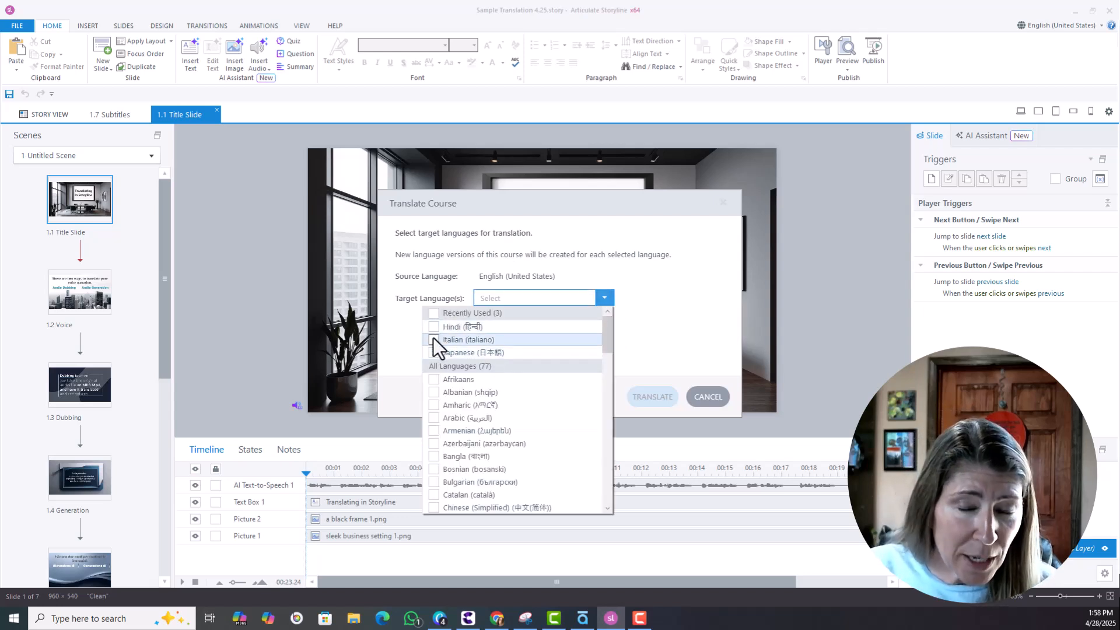
drag(607, 325, 614, 376)
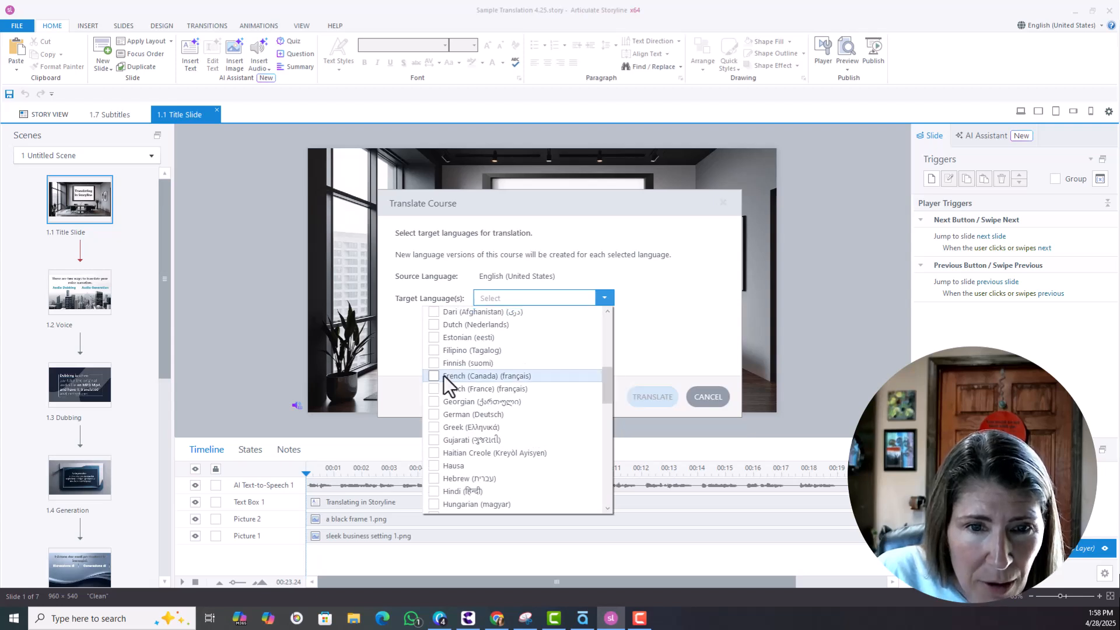
click(433, 388)
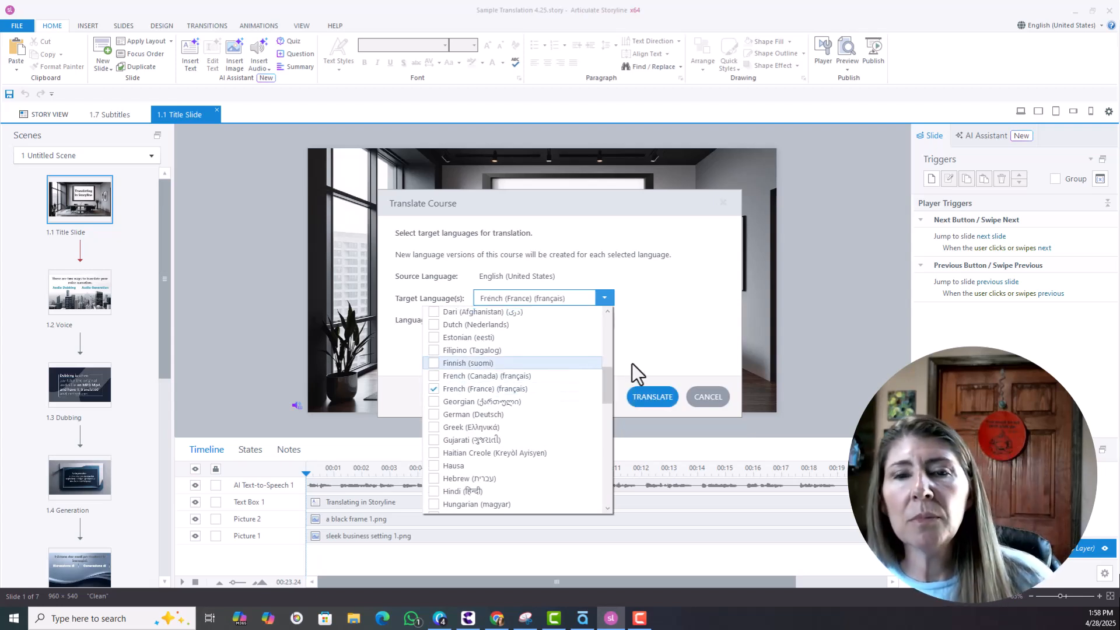
click(650, 349)
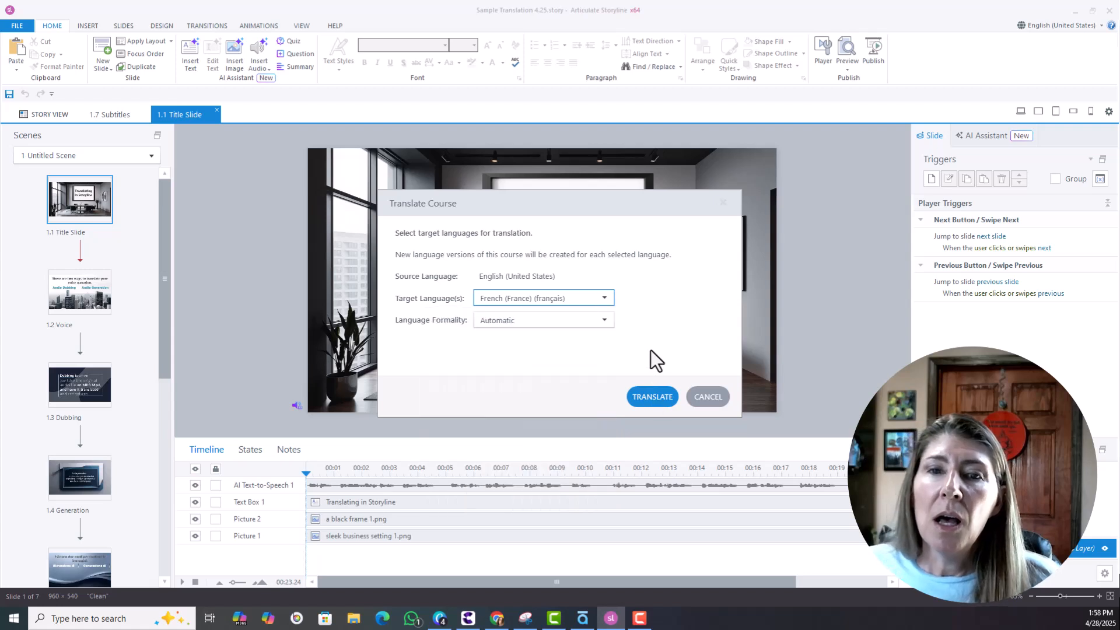
Keep Language Formality on Automatic and translate the course into French (France).
click(600, 324)
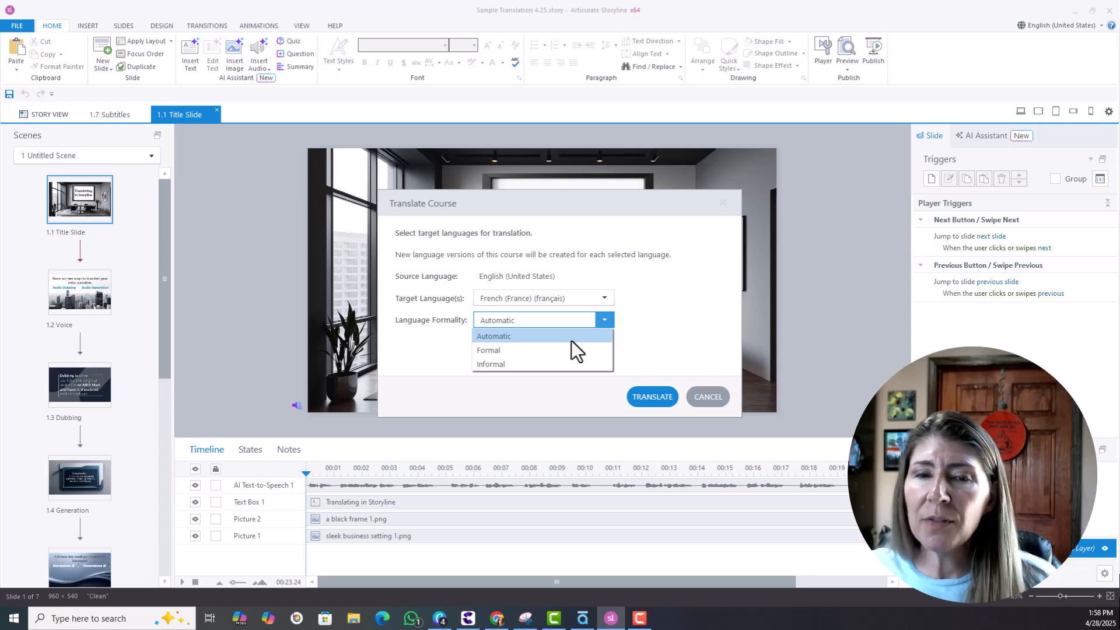
click(645, 347)
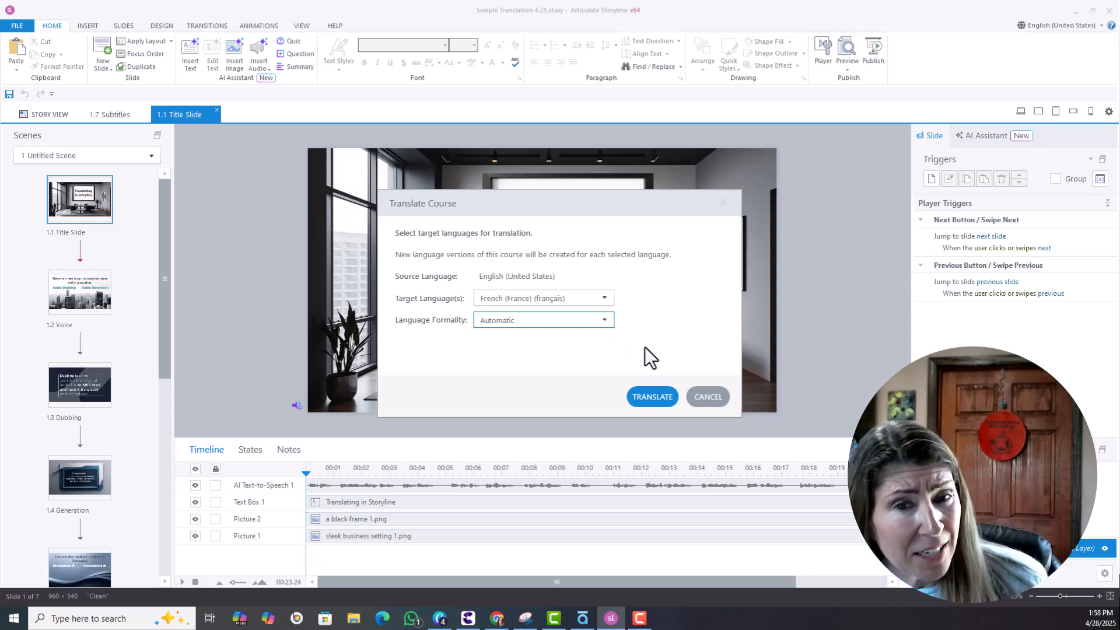
click(643, 396)
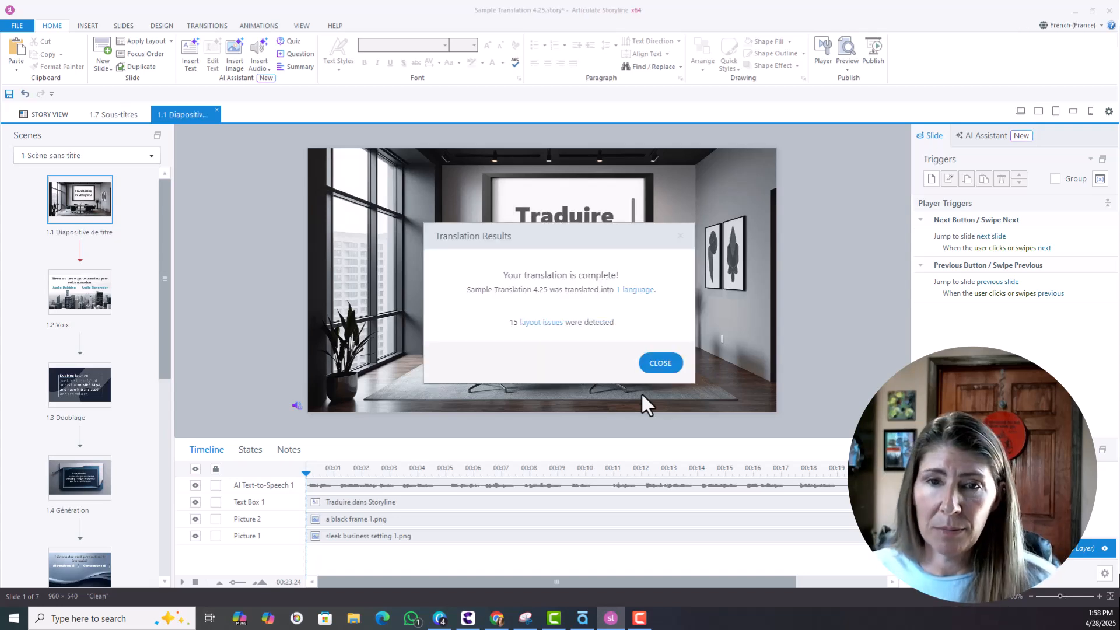
Review the layout issues, including the title slide's Text Box 1, then close the list.
click(548, 322)
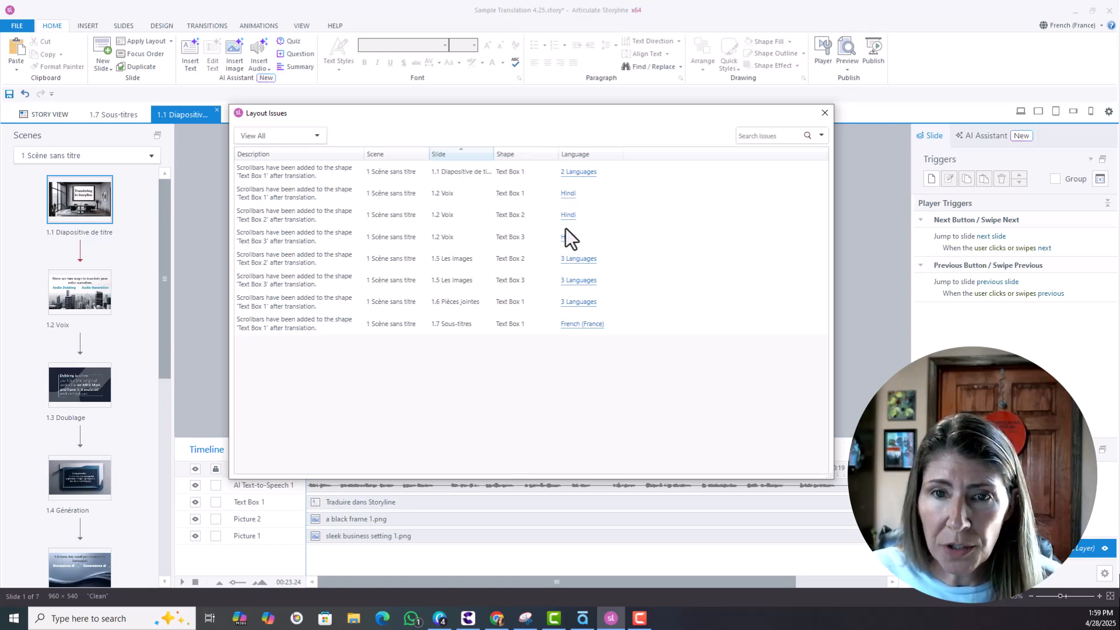
click(581, 259)
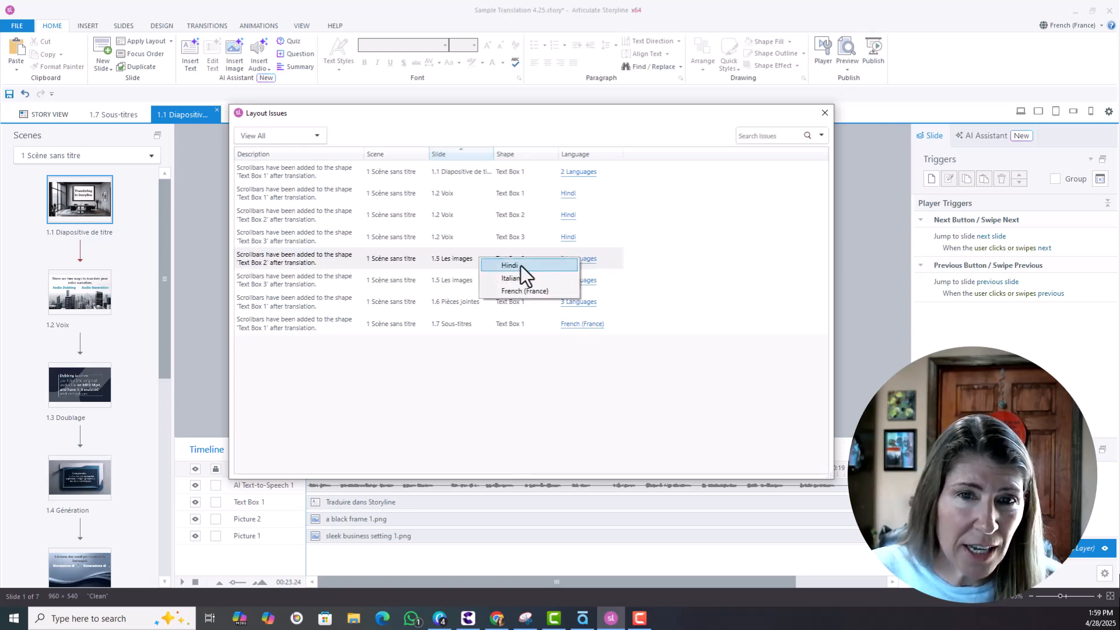
click(385, 215)
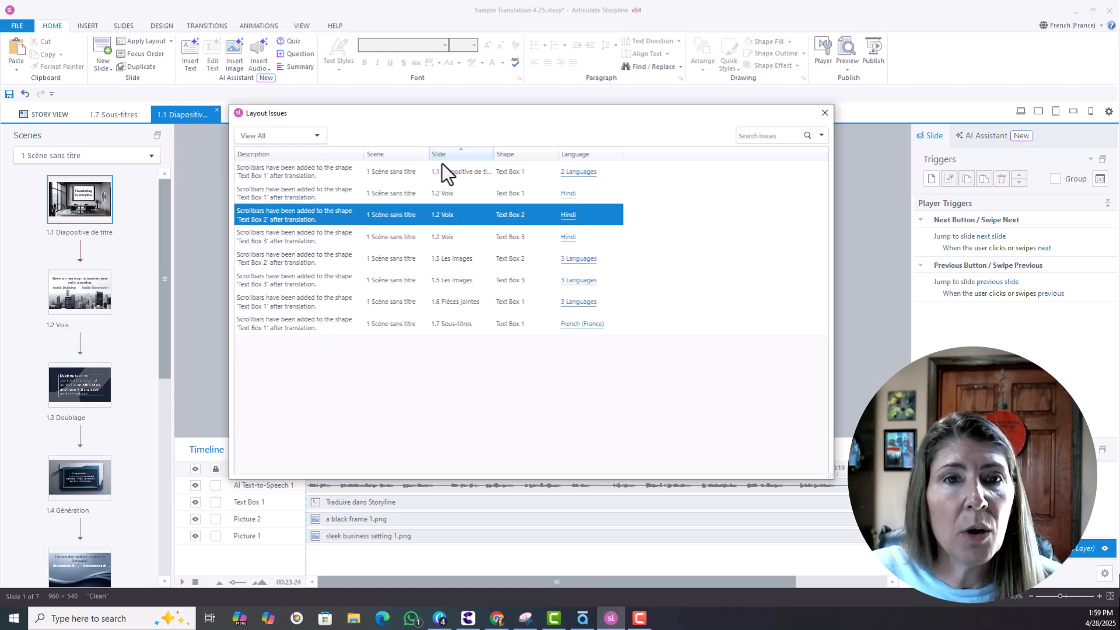
click(374, 176)
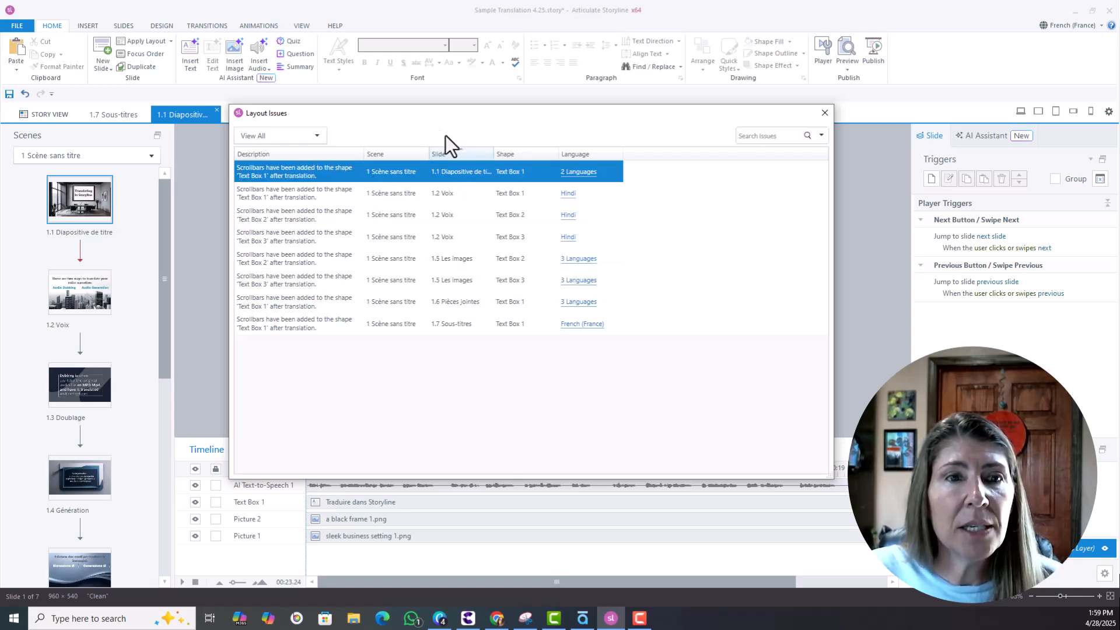
drag(424, 120, 625, 121)
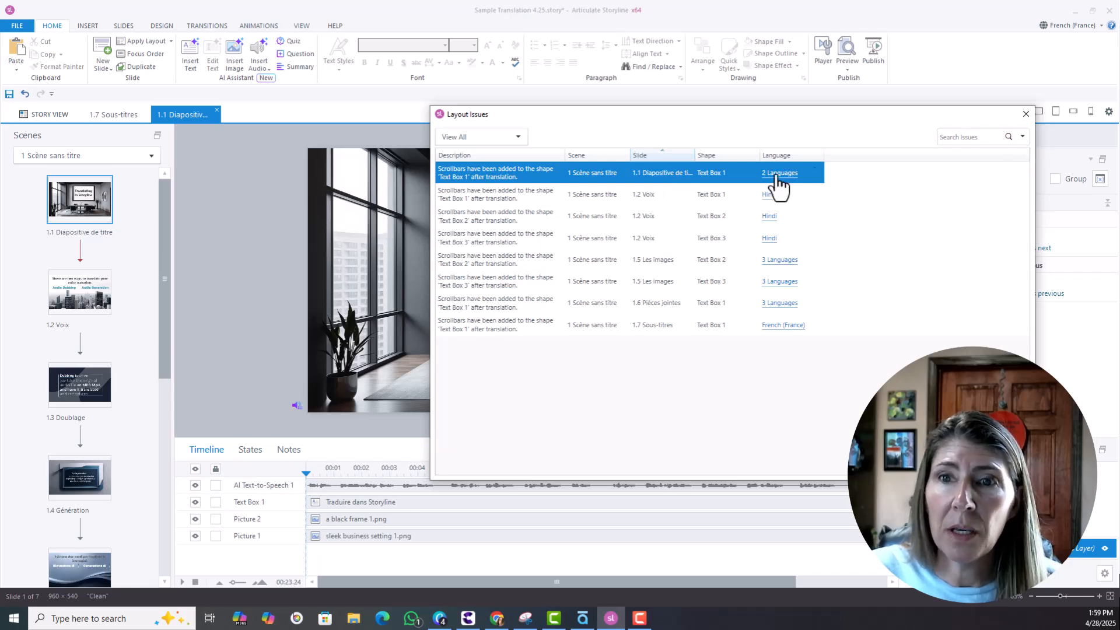
click(1024, 117)
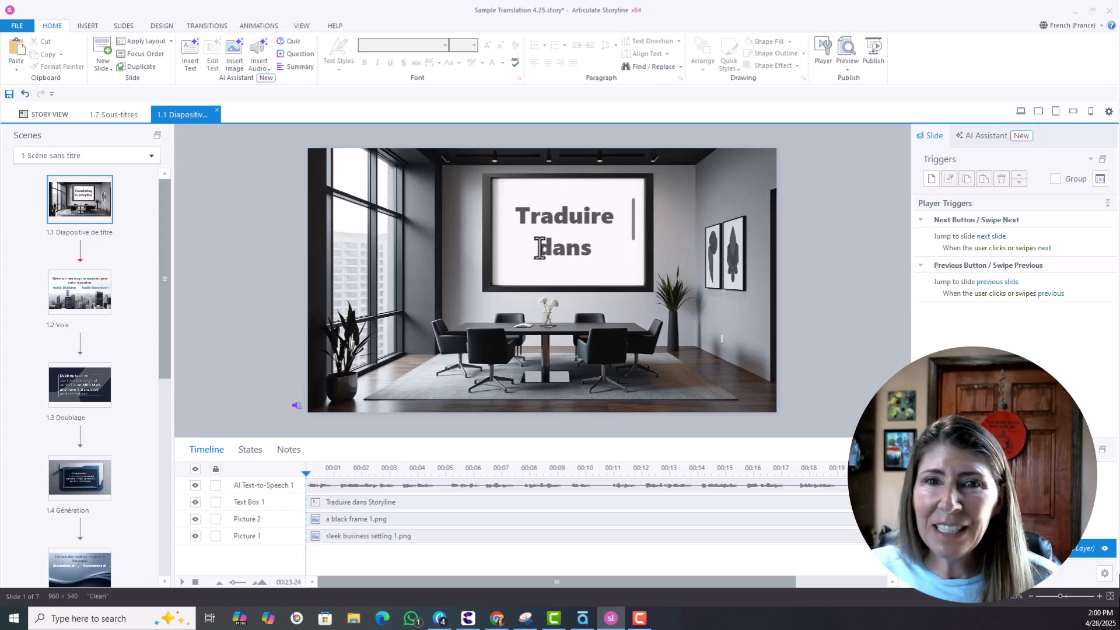
Set the title text box to shrink text on overflow and stretch it taller.
click(590, 250)
right_click(583, 211)
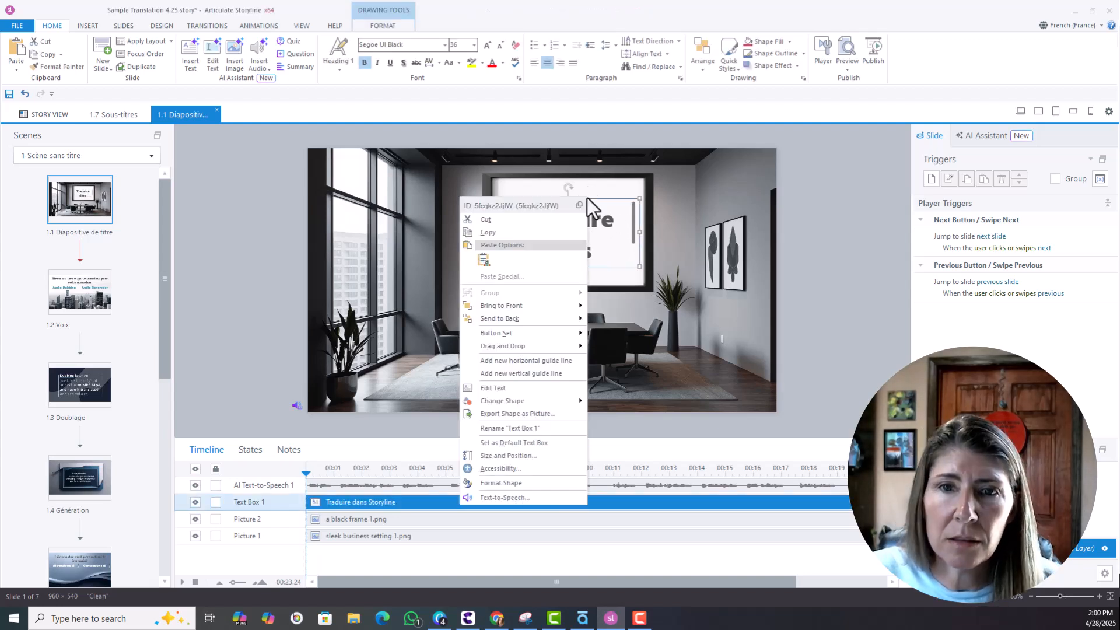
click(501, 483)
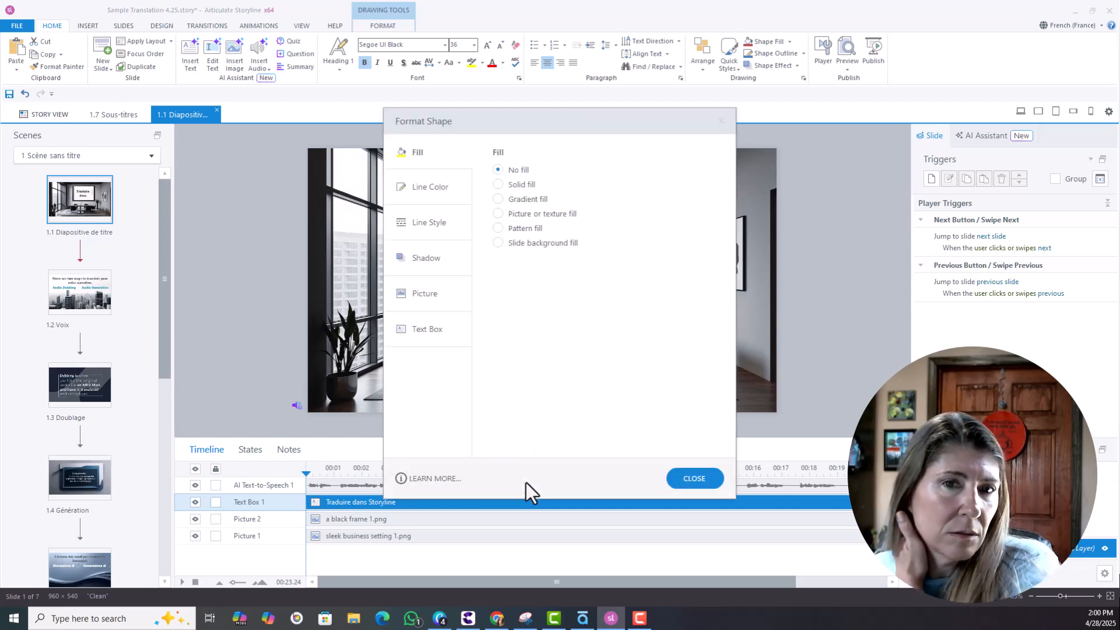
click(411, 335)
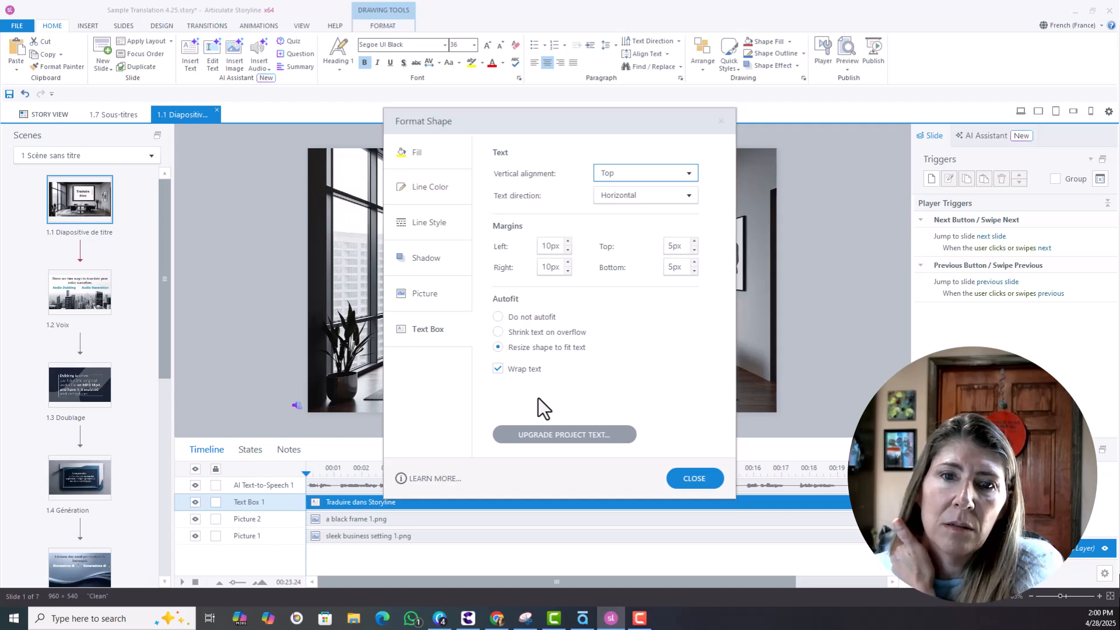
click(499, 322)
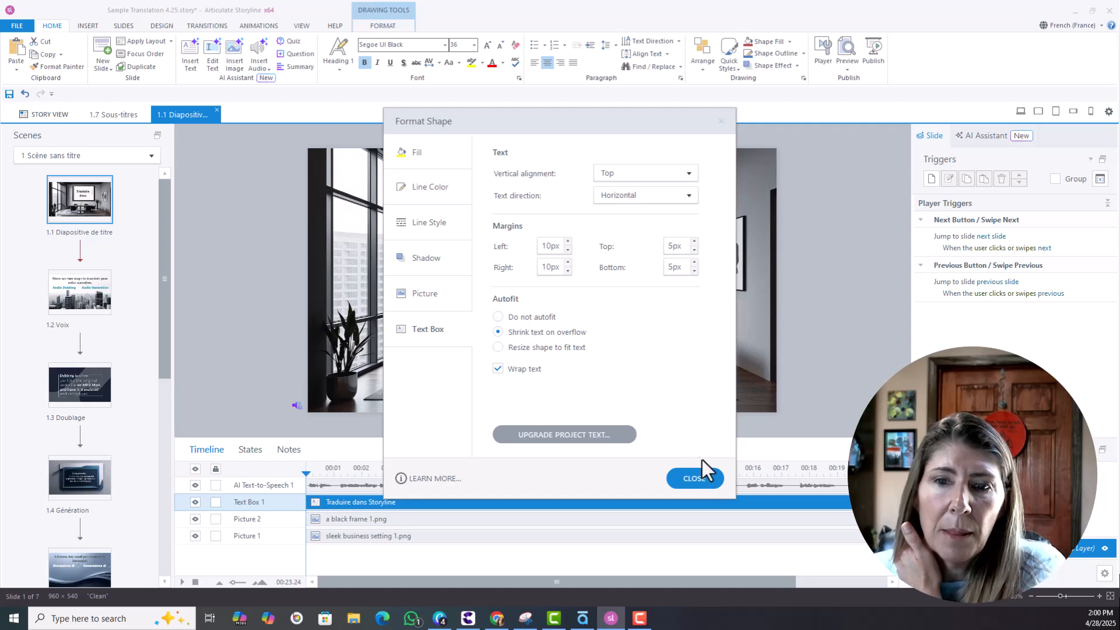
click(696, 477)
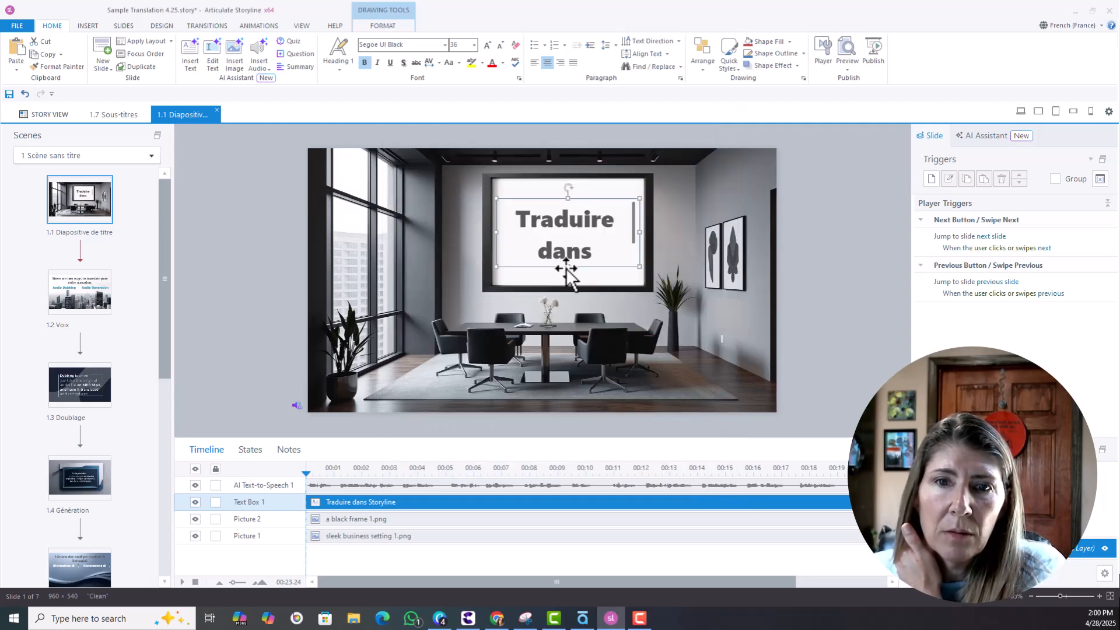
drag(567, 270, 569, 285)
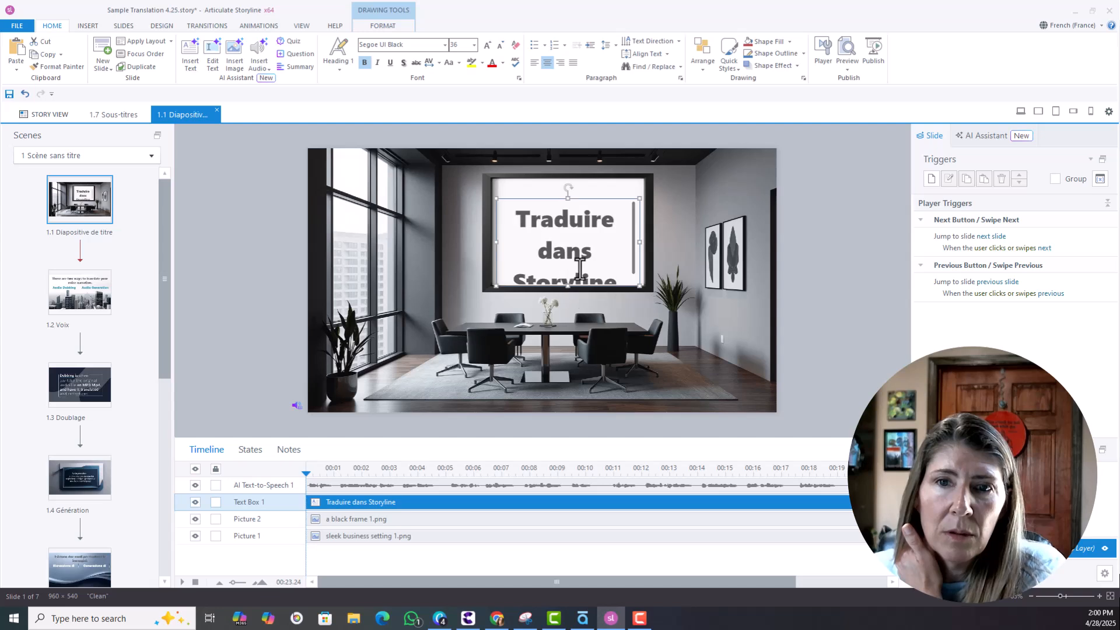
drag(567, 198, 568, 177)
Reselect the whole title box and recheck its autofit settings in Format Shape.
click(748, 274)
click(610, 230)
click(604, 179)
right_click(604, 178)
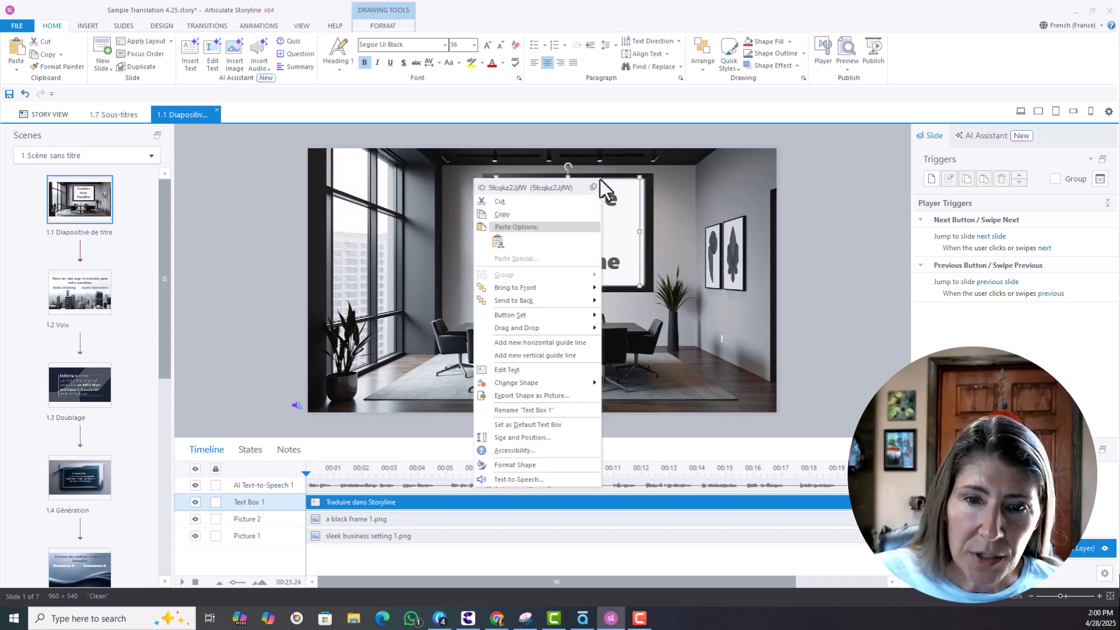
click(537, 464)
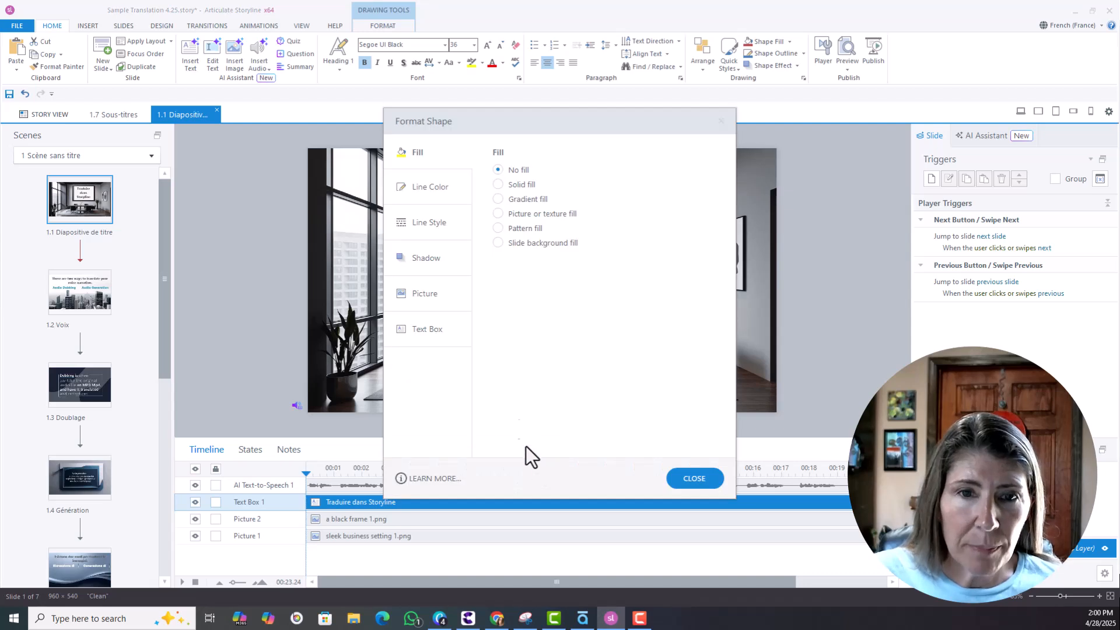
click(433, 339)
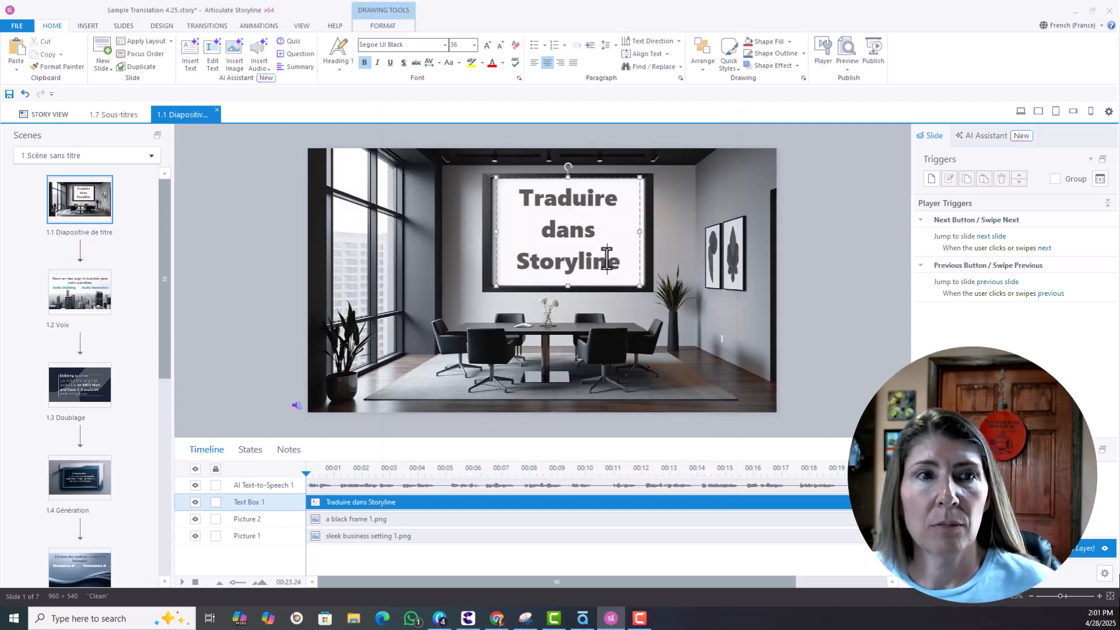
click(588, 177)
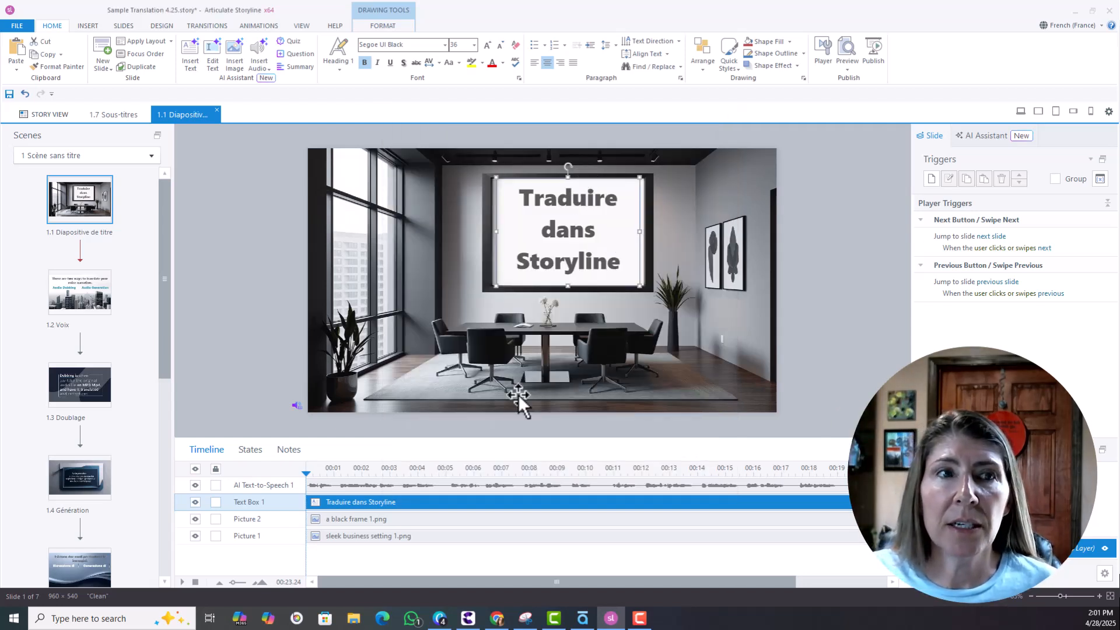
Return to title slide 1.1 via slide 1.2 and open the course language dropdown.
click(71, 305)
click(74, 213)
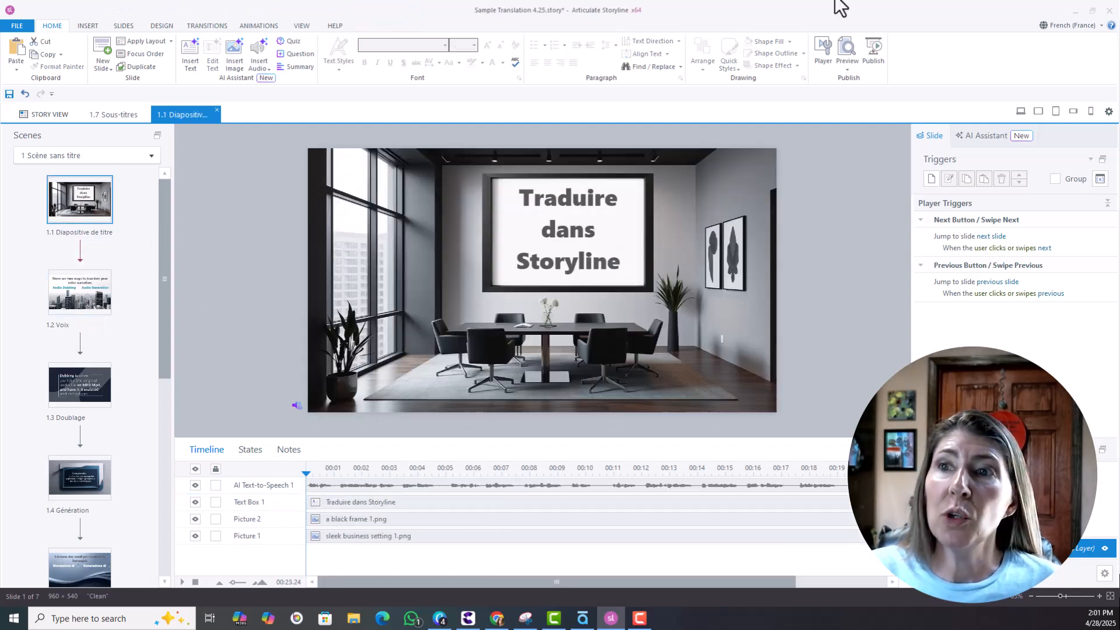
click(1100, 25)
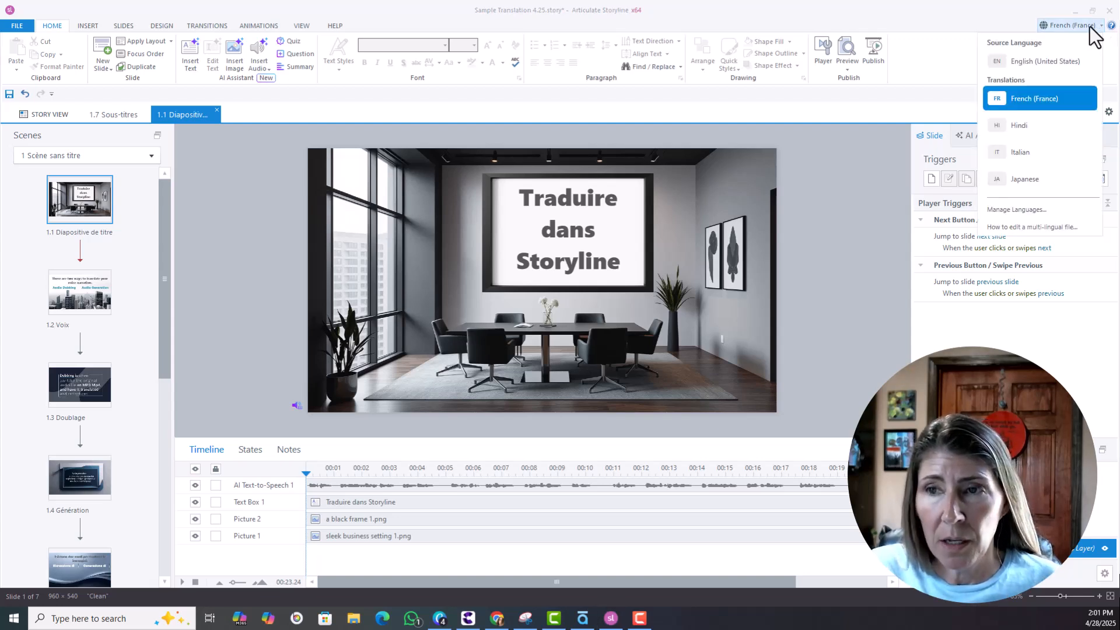
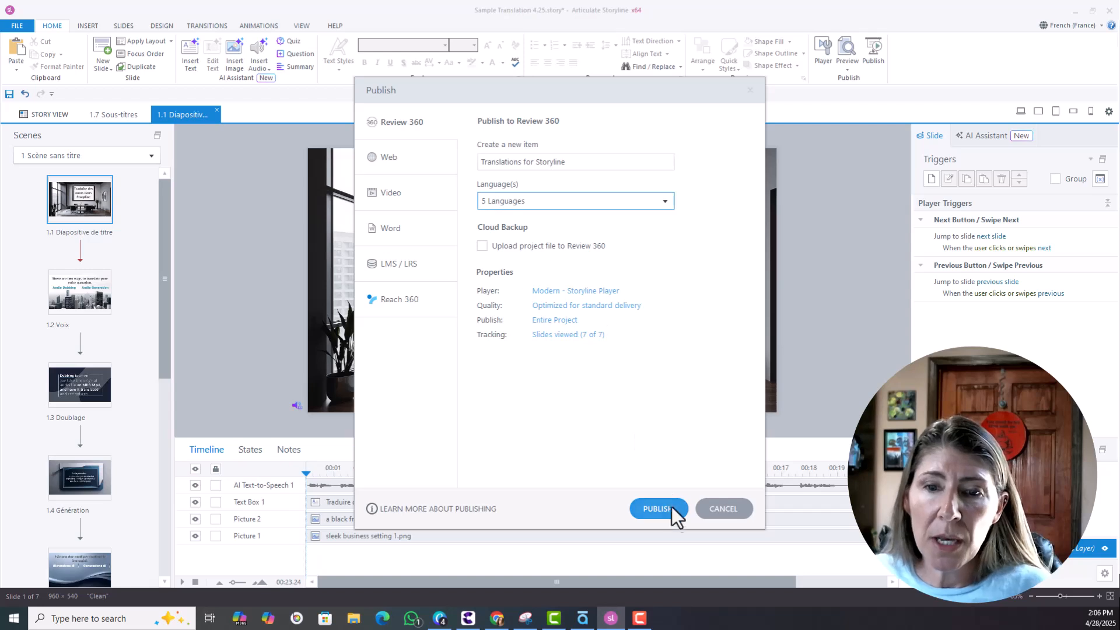
Start publishing the English (United States) course to Review 360 and bring the Canva chart into view.
click(666, 509)
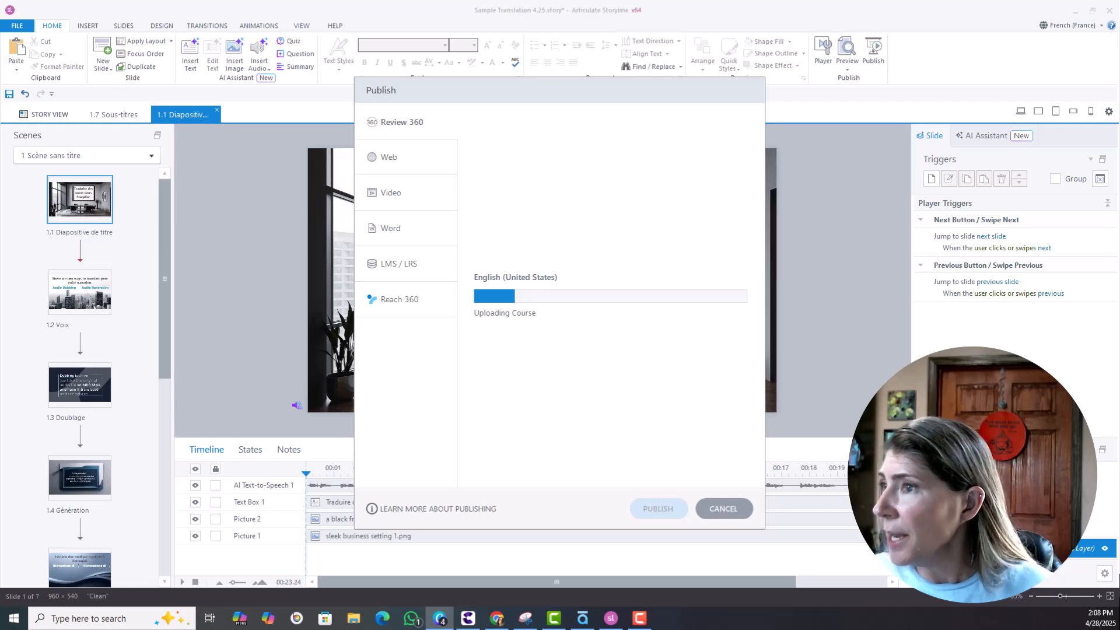
drag(1119, 44, 618, 46)
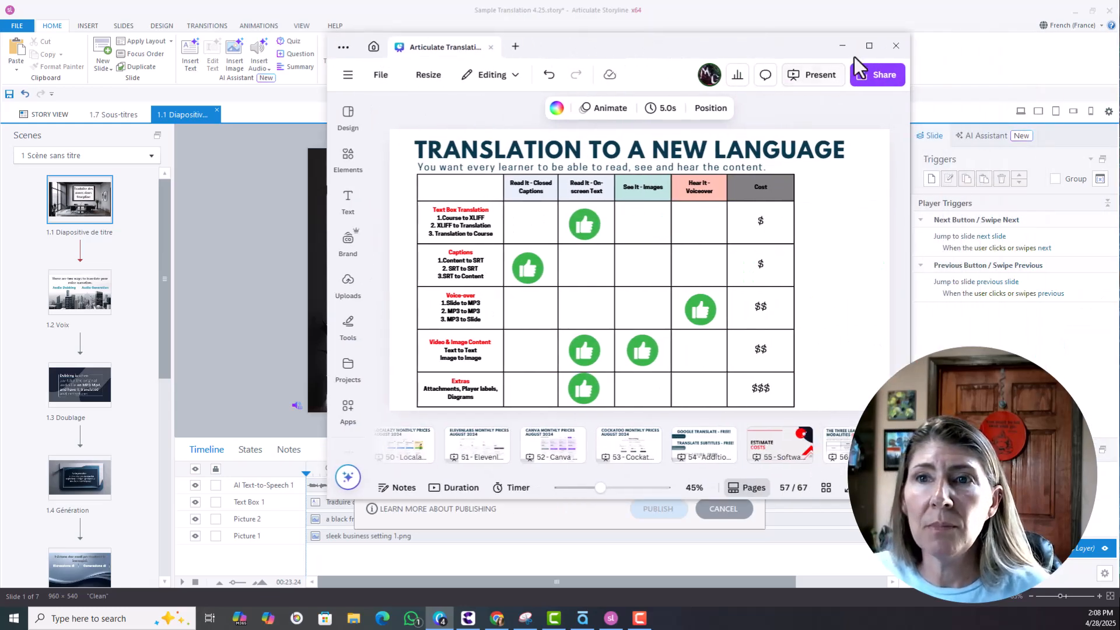
Maximize the Canva window showing the 'Translation to a New Language' comparison slide.
click(869, 43)
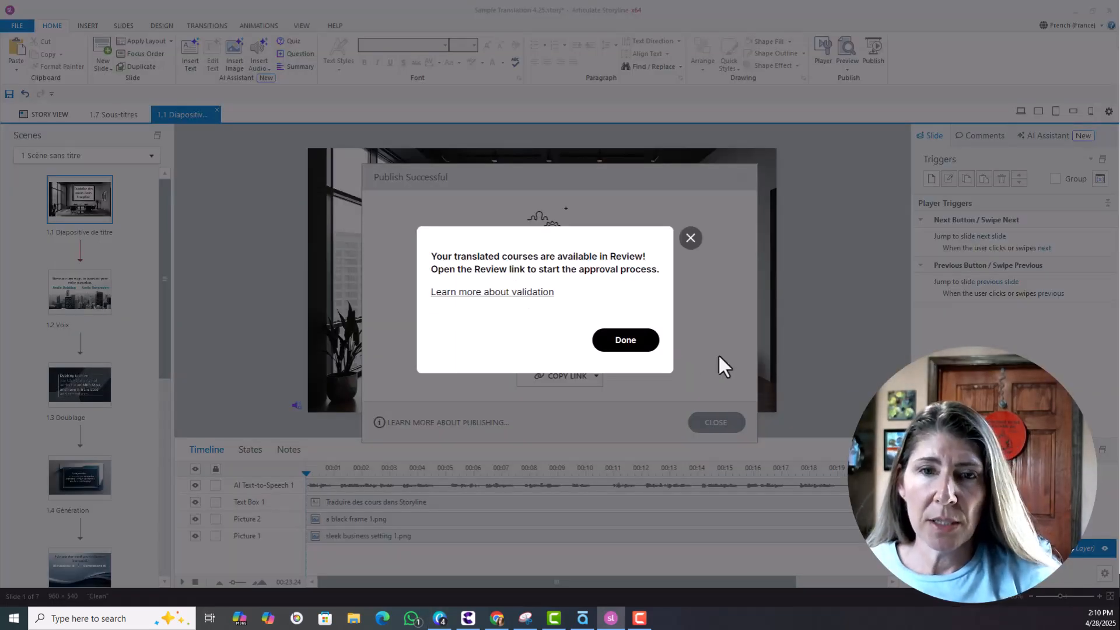
Dismiss the publish notice and open the English (United States) version from the View Project list.
click(631, 349)
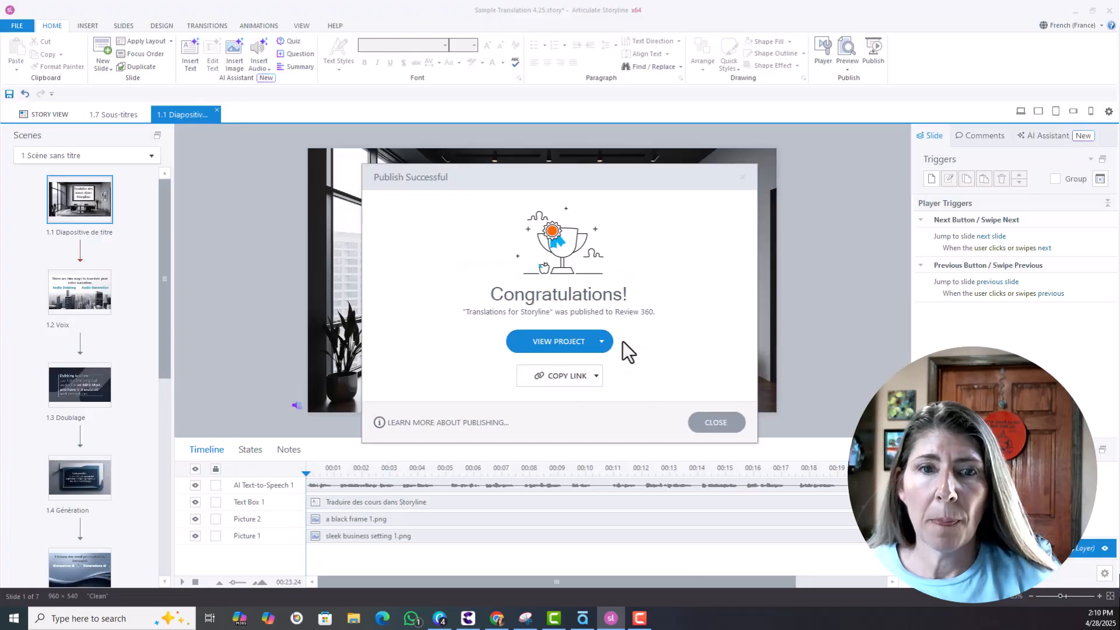
click(547, 346)
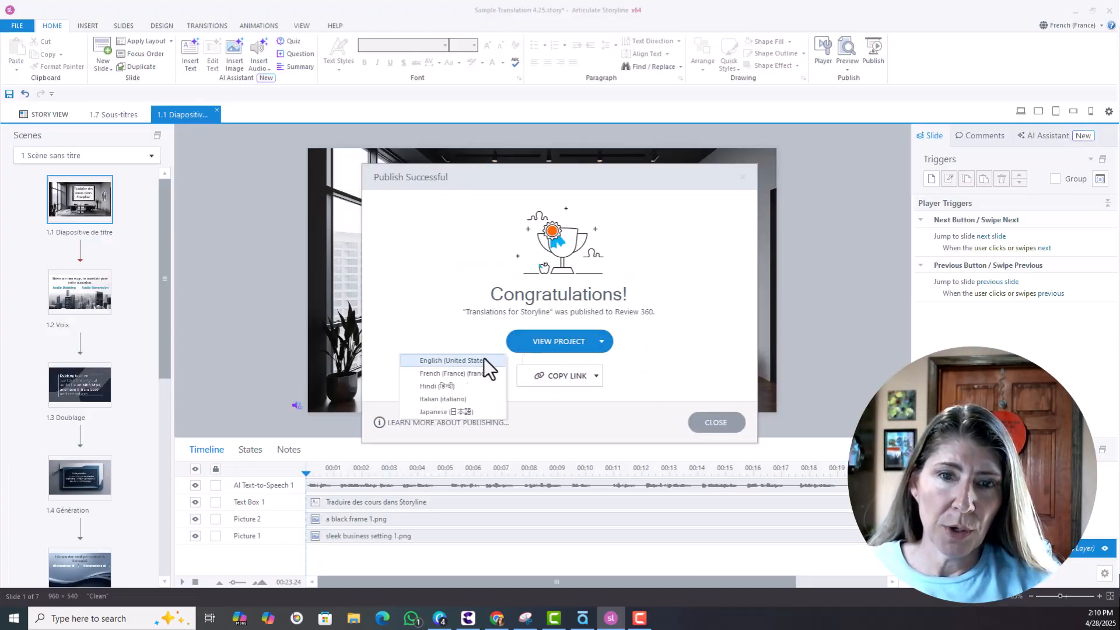
click(582, 340)
click(606, 342)
click(571, 341)
click(552, 341)
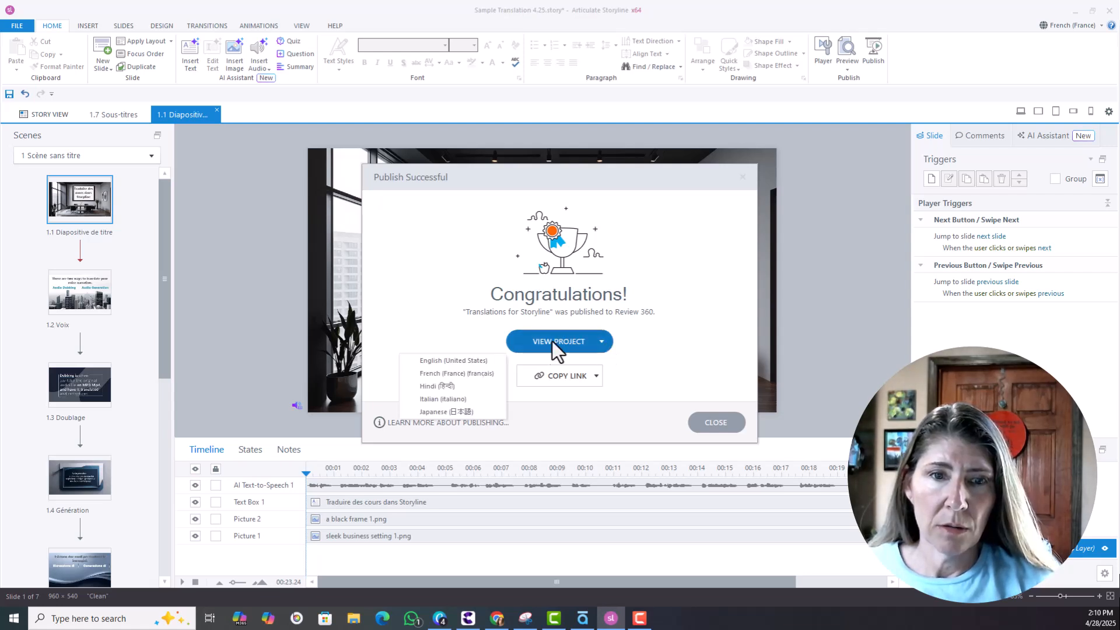
click(488, 360)
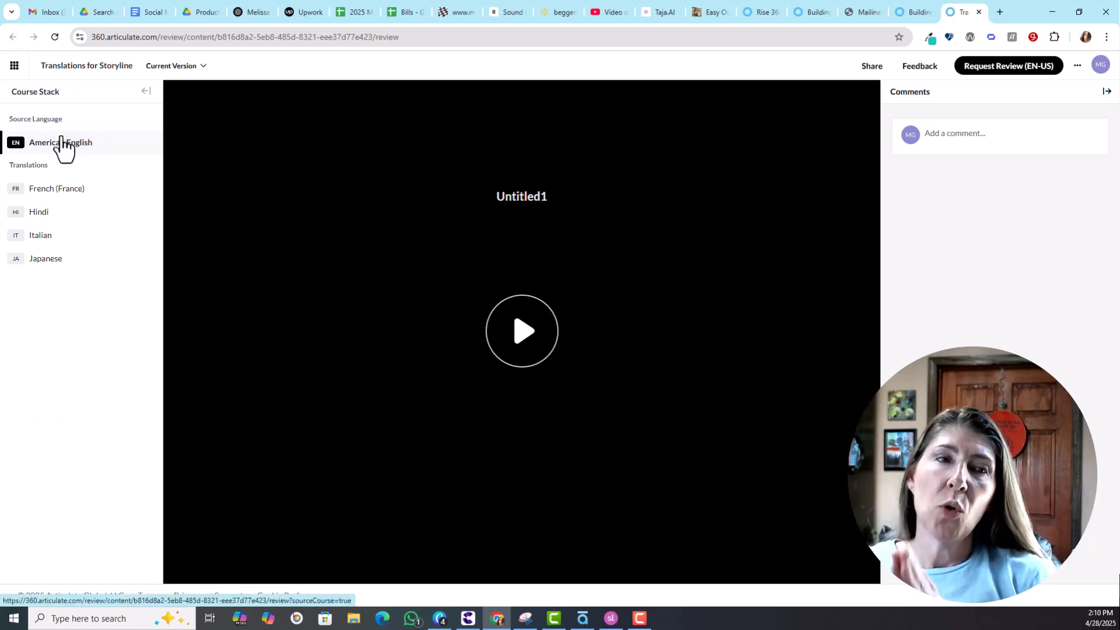
Show the American English source course in the Course Stack list.
click(63, 145)
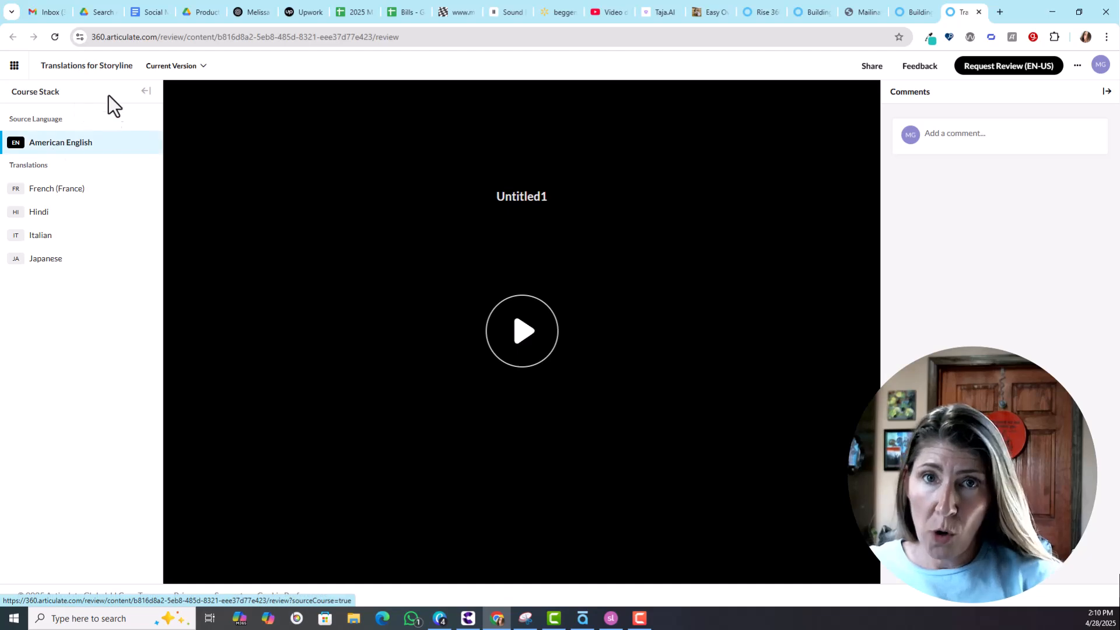
click(147, 92)
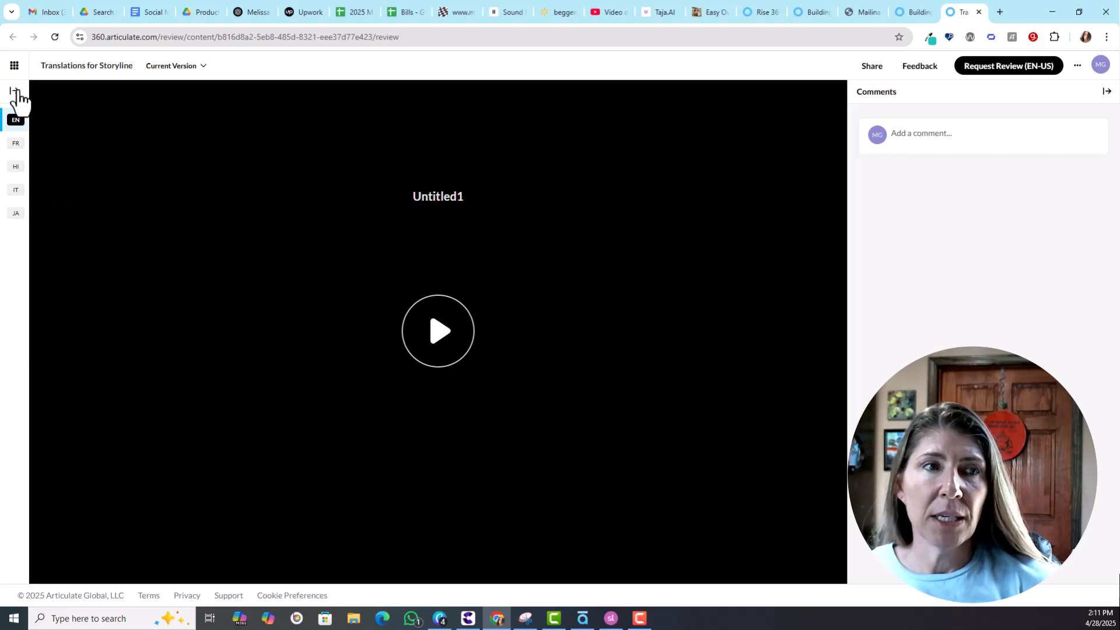
click(15, 91)
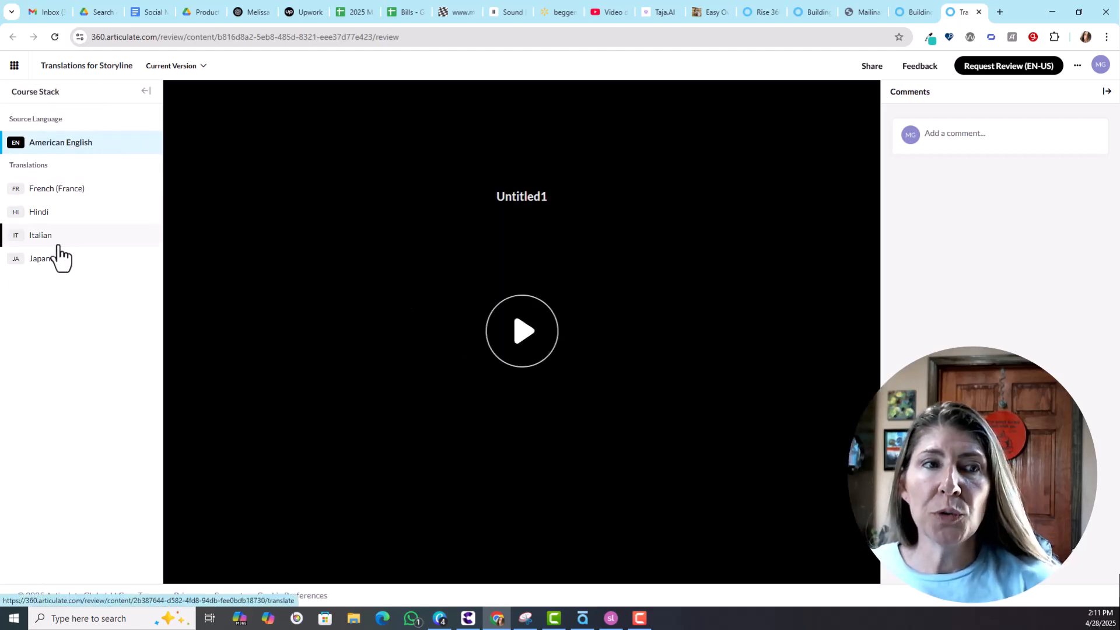
click(75, 144)
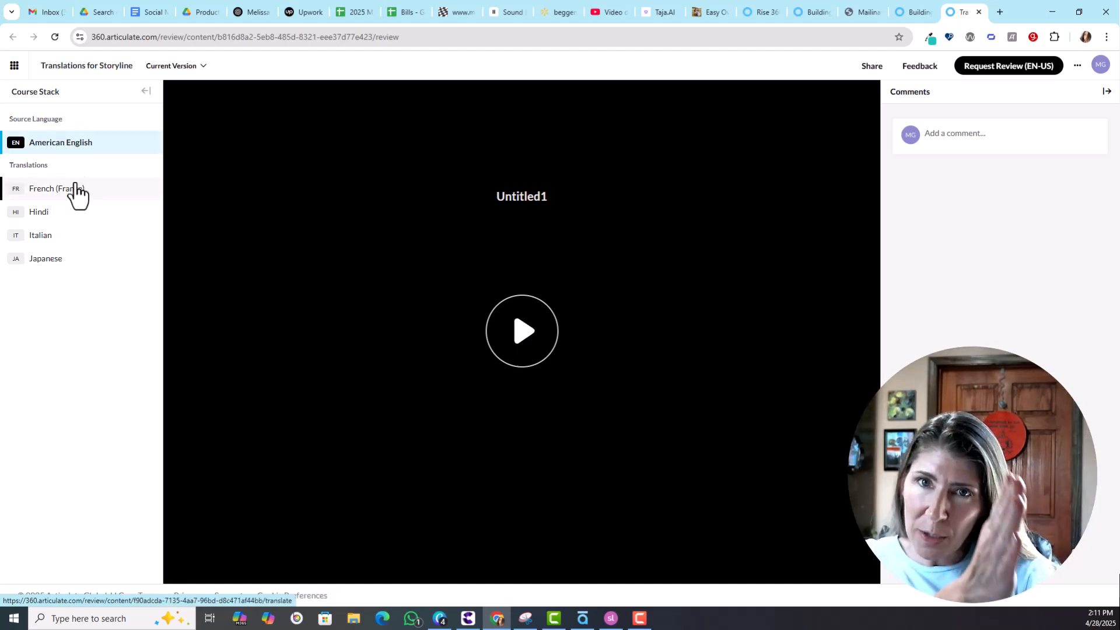
Open the French (France) translation with its Translation text panel showing.
click(67, 190)
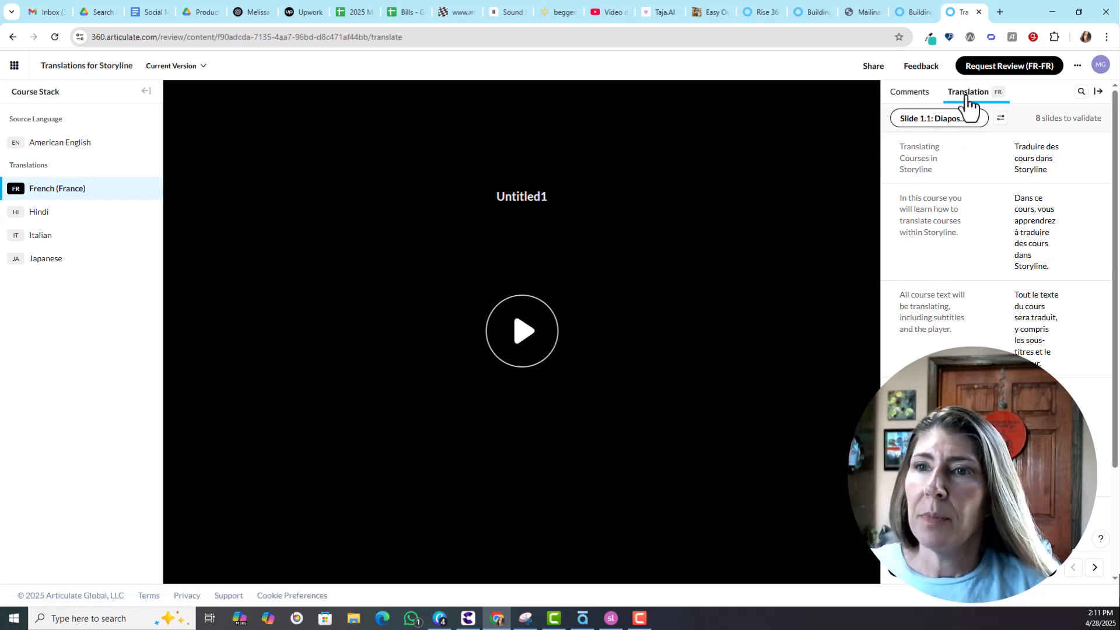
click(906, 95)
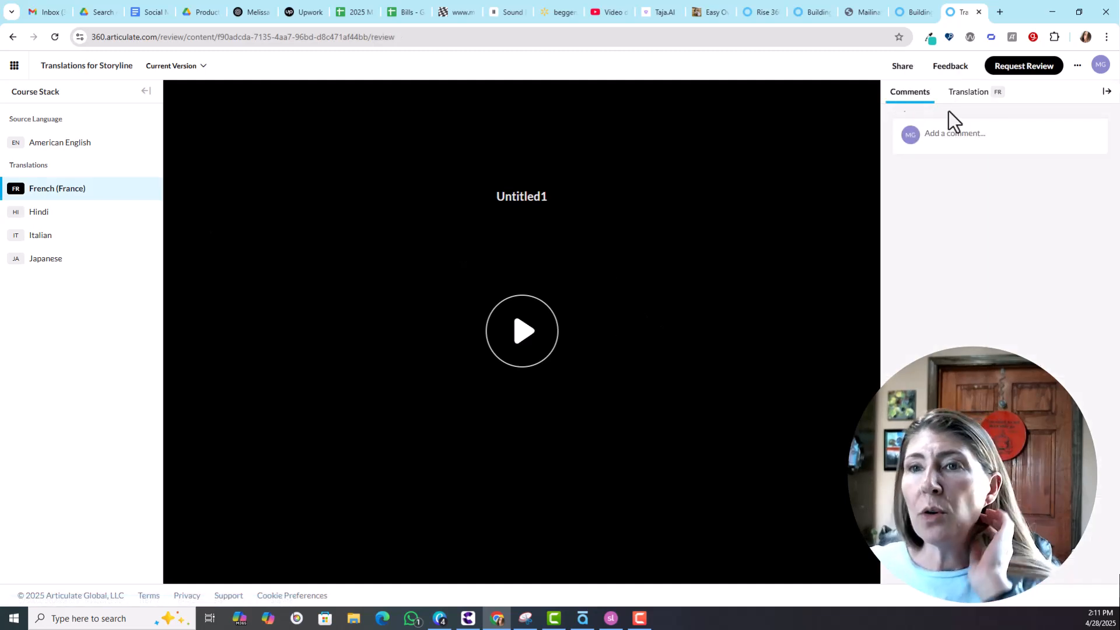
click(985, 97)
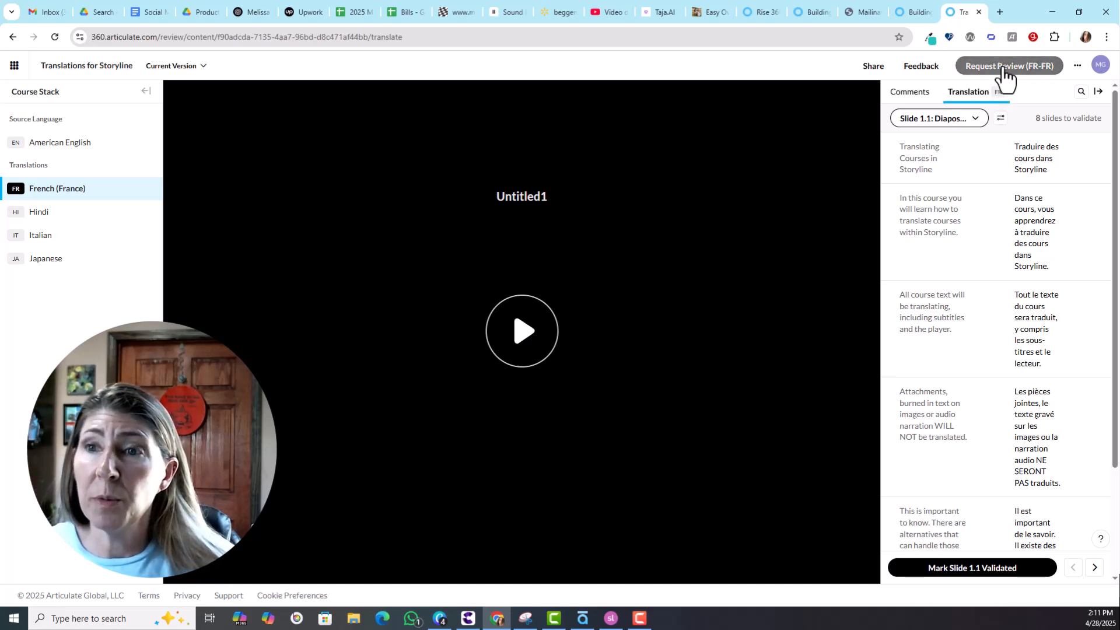
Send an FR-FR review request to the test reviewer's Mailinator e-mail and open that inbox.
click(1006, 67)
click(448, 251)
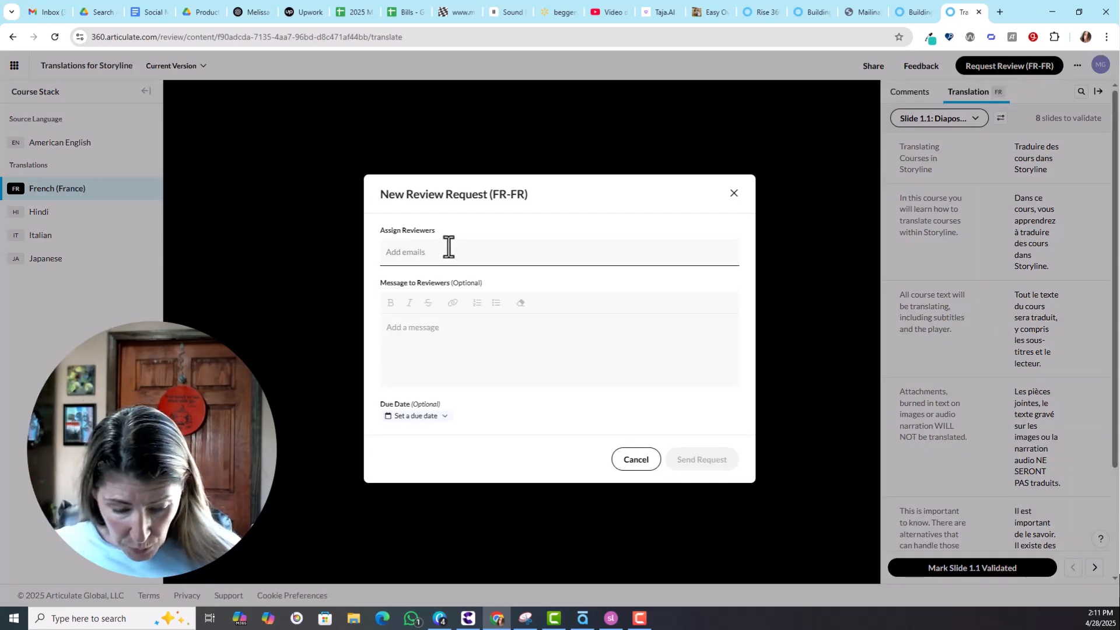
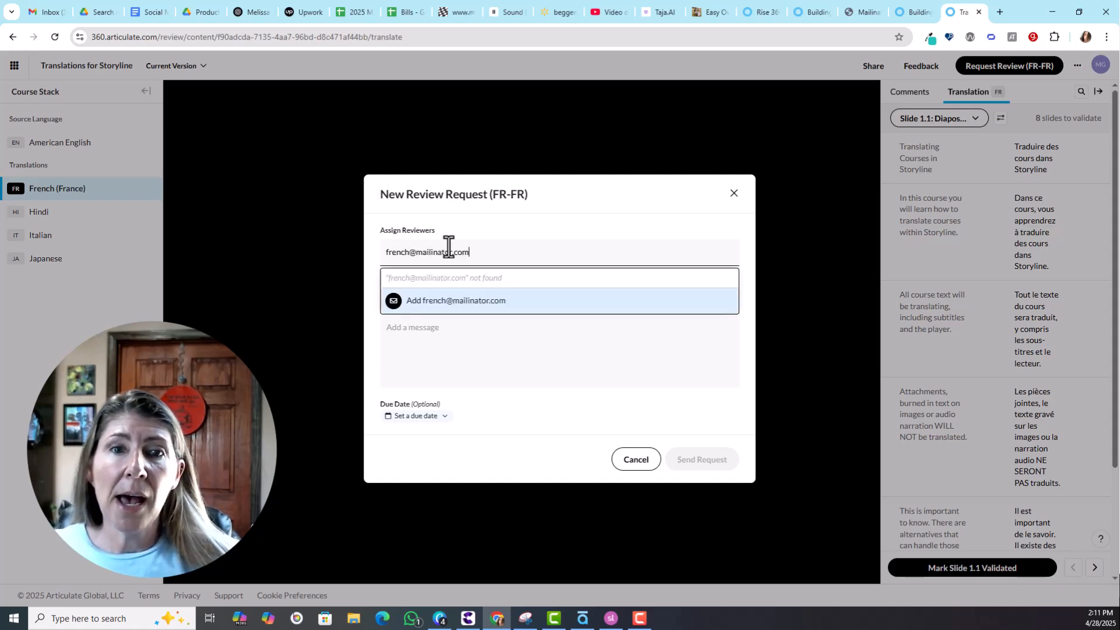
click(457, 299)
click(693, 476)
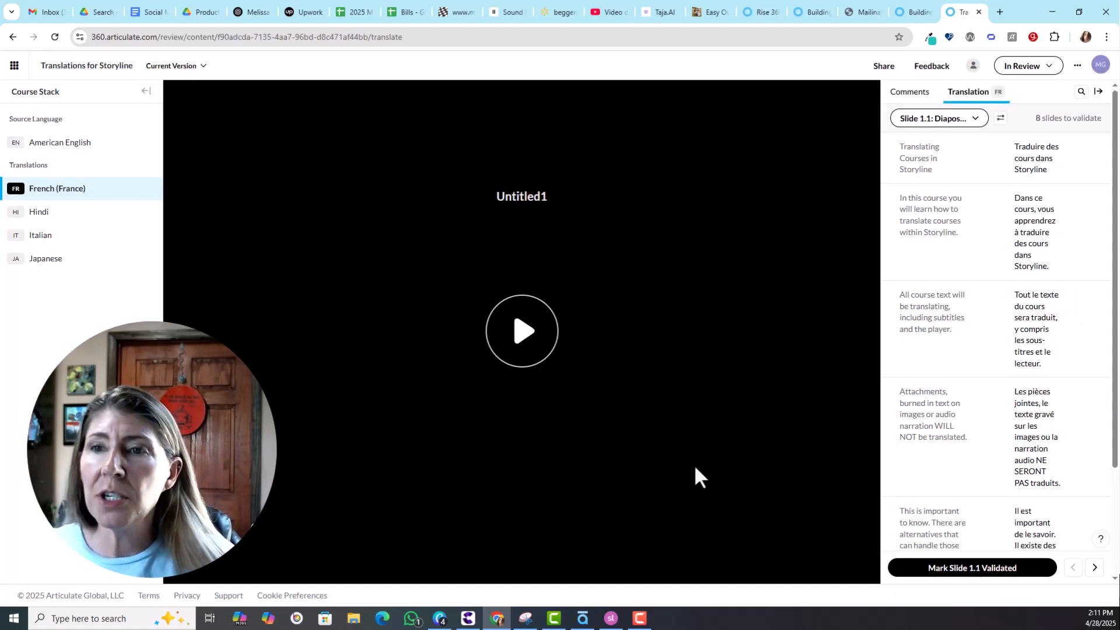
click(856, 13)
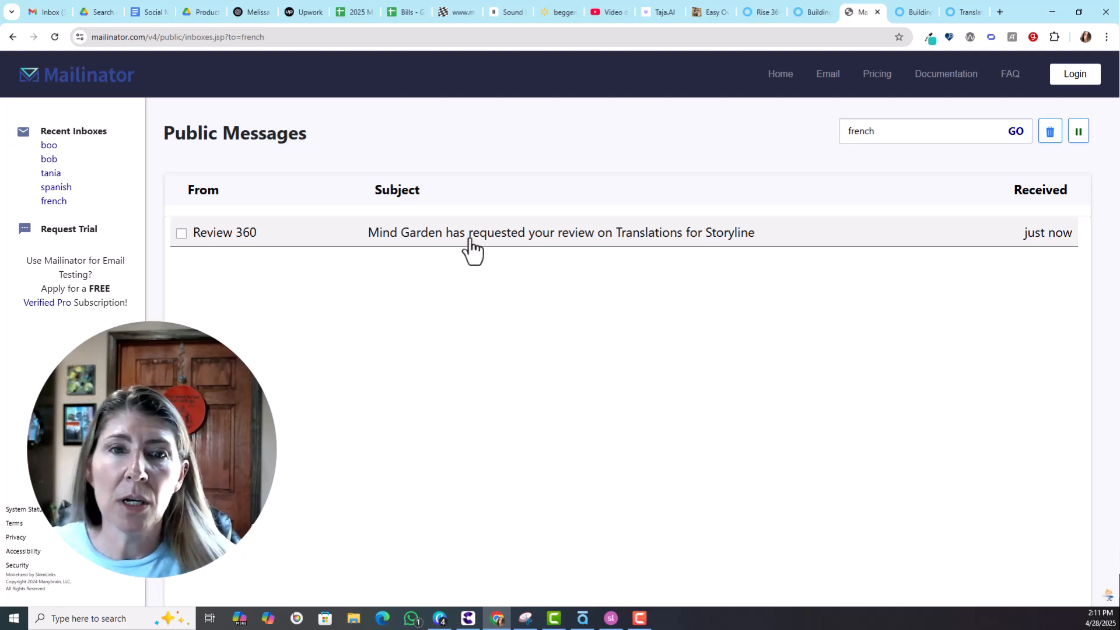
Open the Review 360 invitation e-mail and follow its Go to Review 360 link.
click(432, 239)
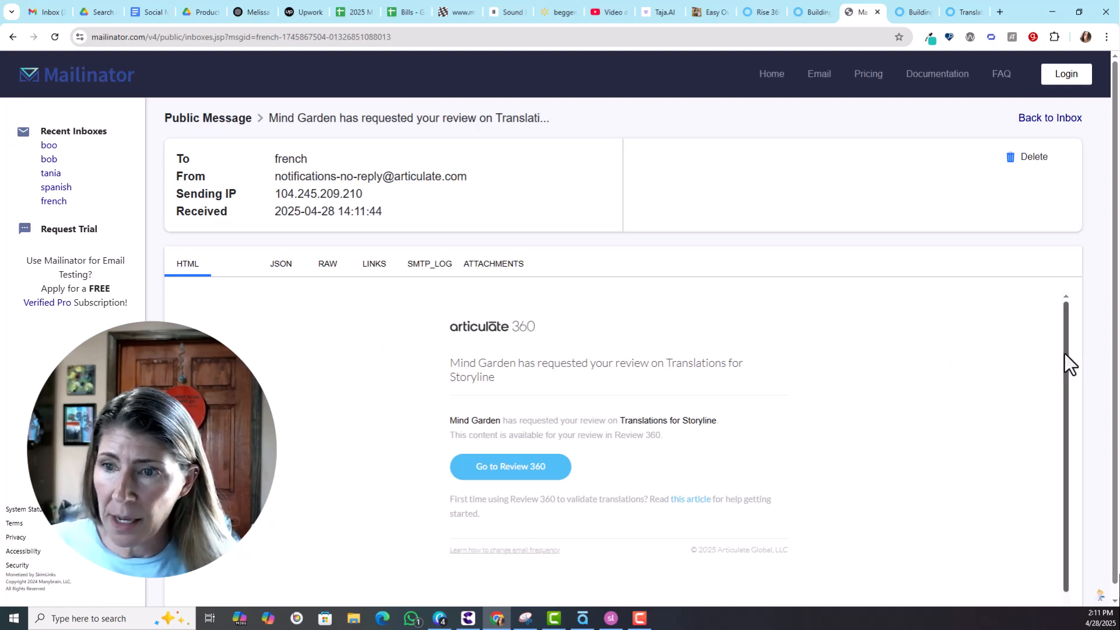
drag(1065, 354, 1067, 370)
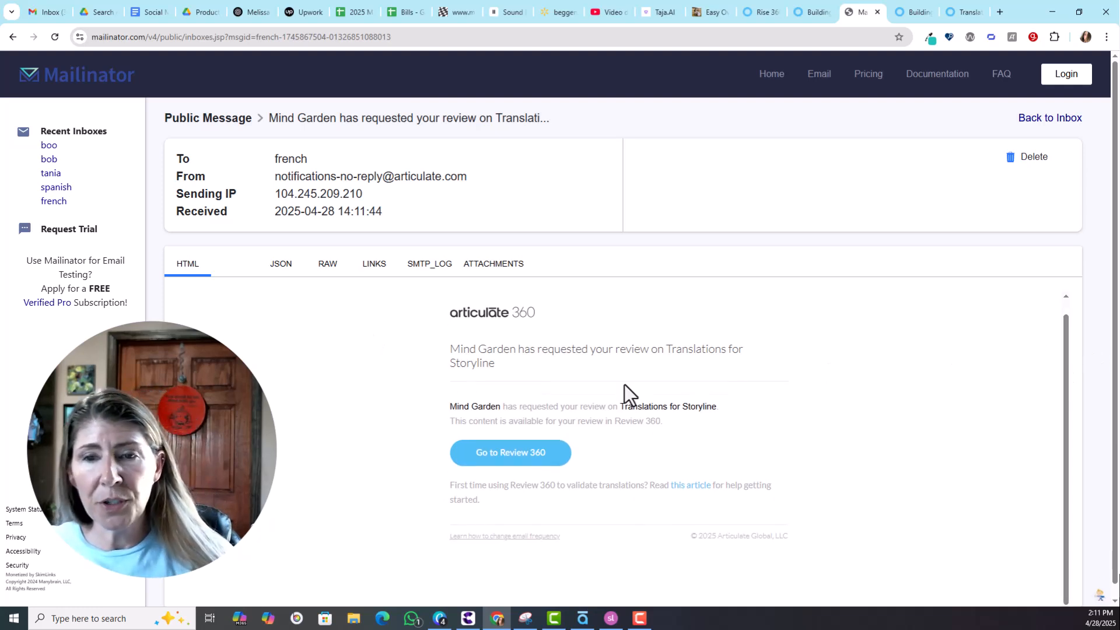
click(517, 460)
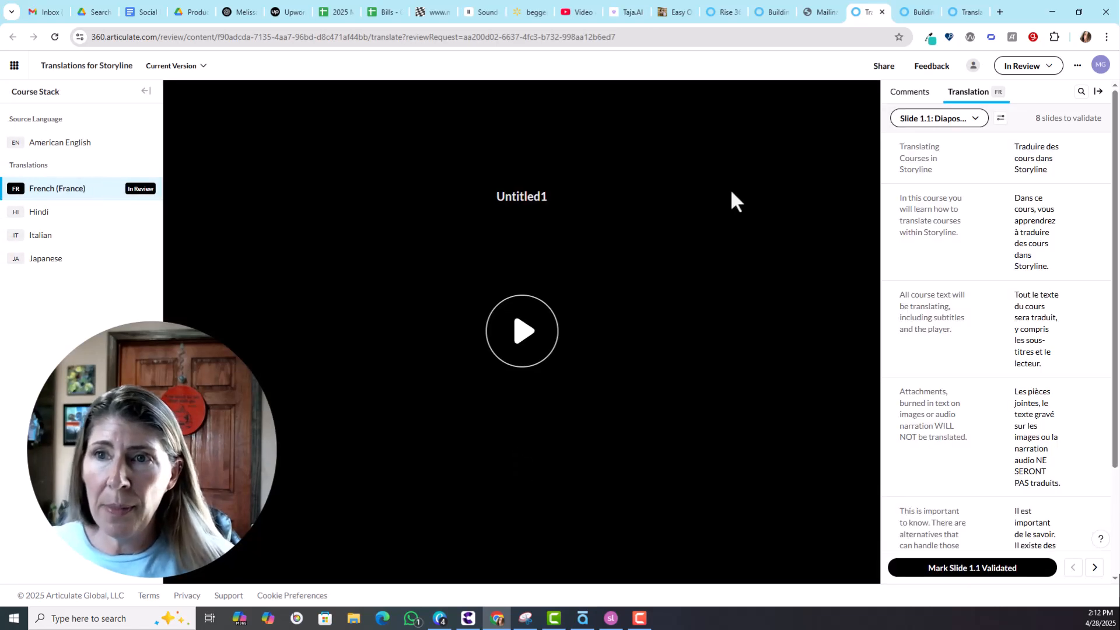
Delete the stray 'Change This' words from slide 1.1's French title translation.
click(910, 93)
click(910, 92)
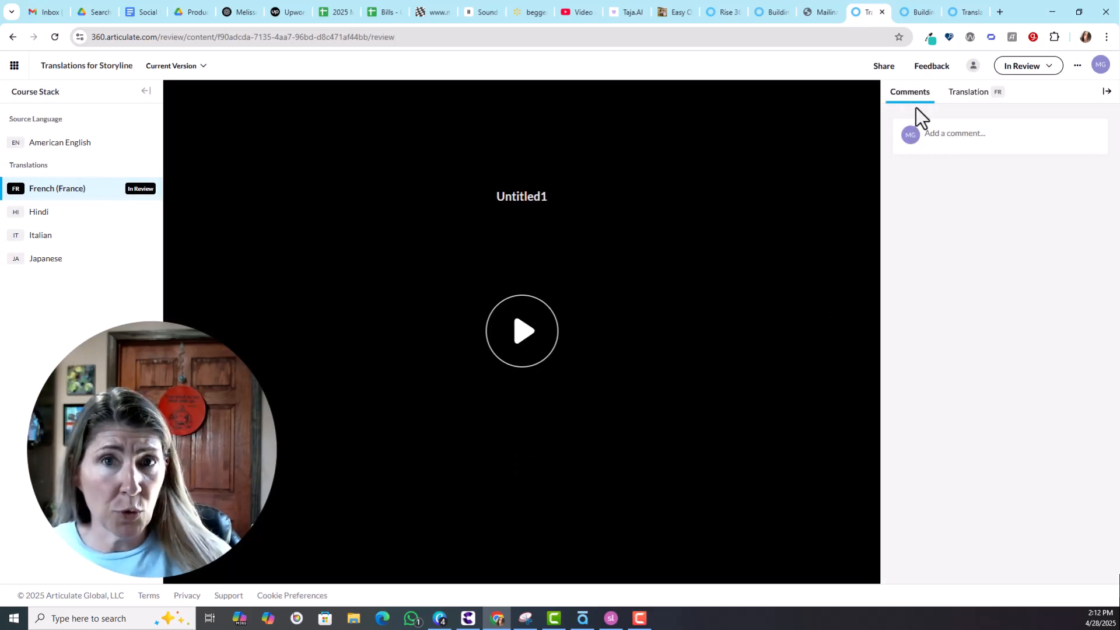
click(969, 96)
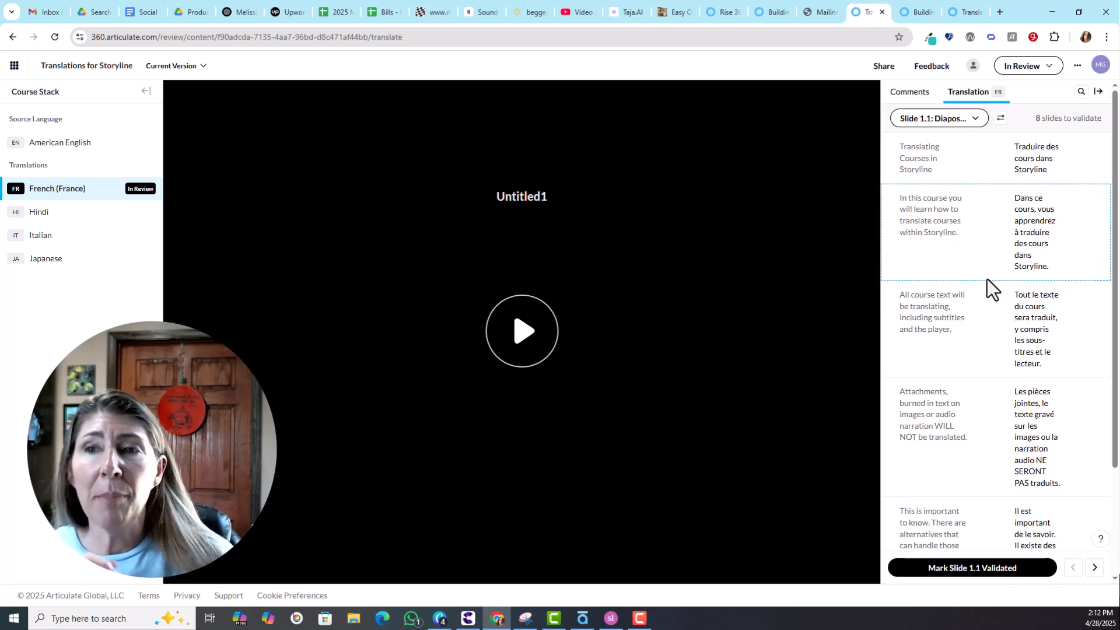
click(1047, 174)
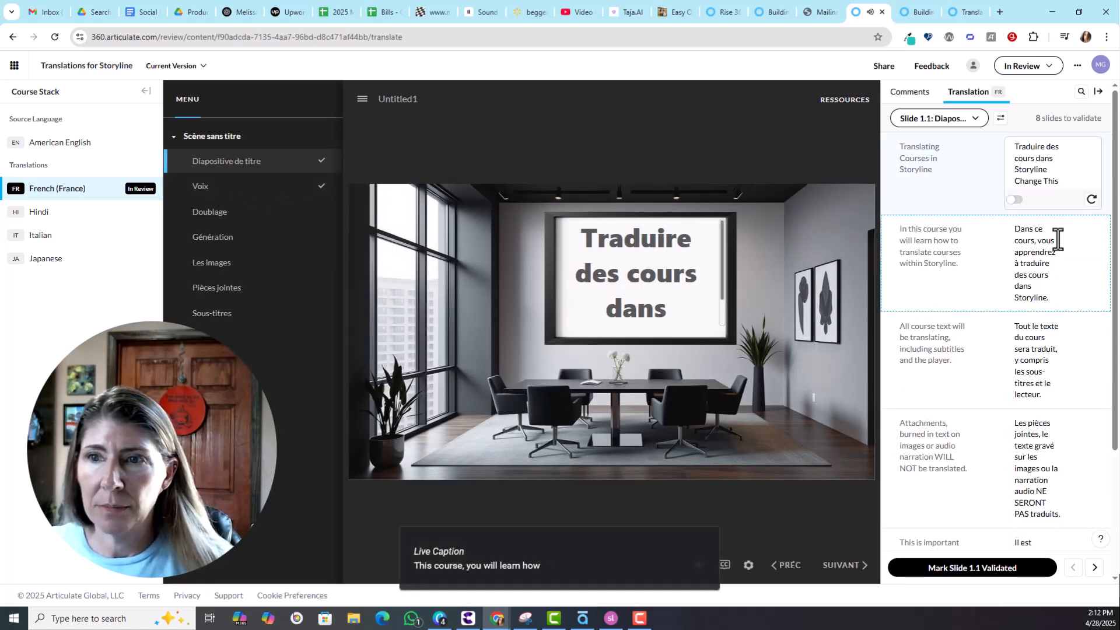
drag(1059, 182, 1009, 182)
key(BackSpace)
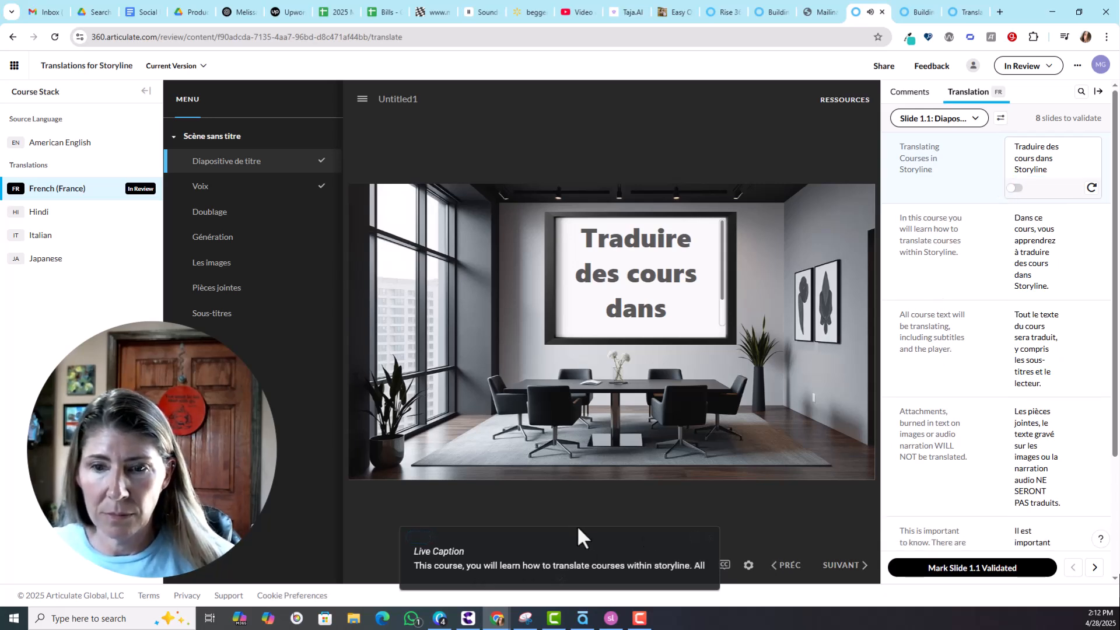
click(709, 537)
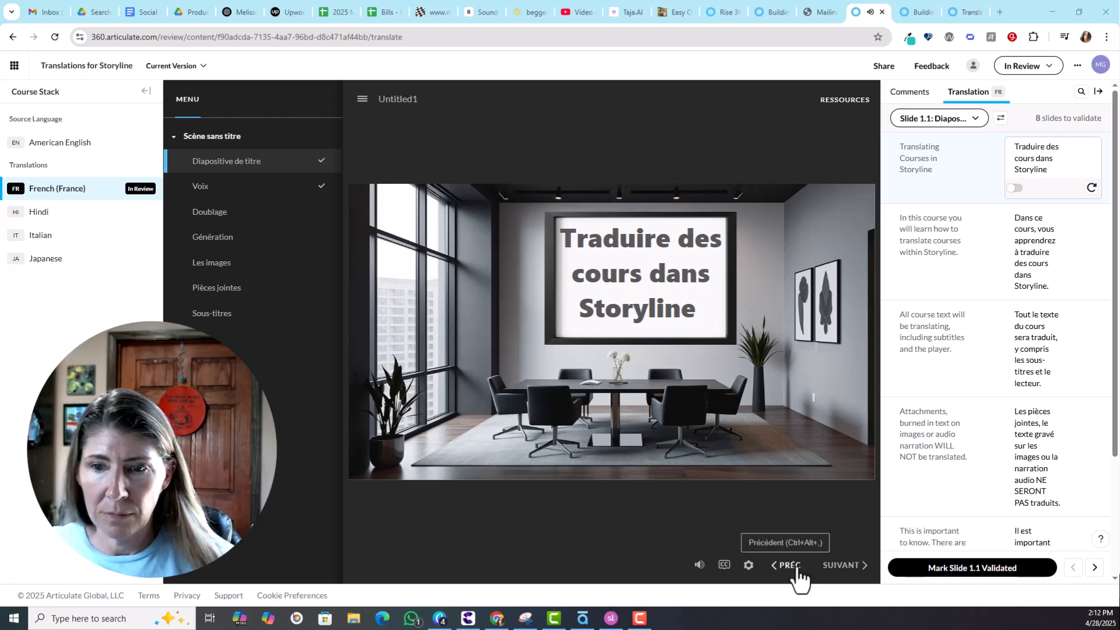
Type 'Change' at the end of the French title translation.
click(1057, 169)
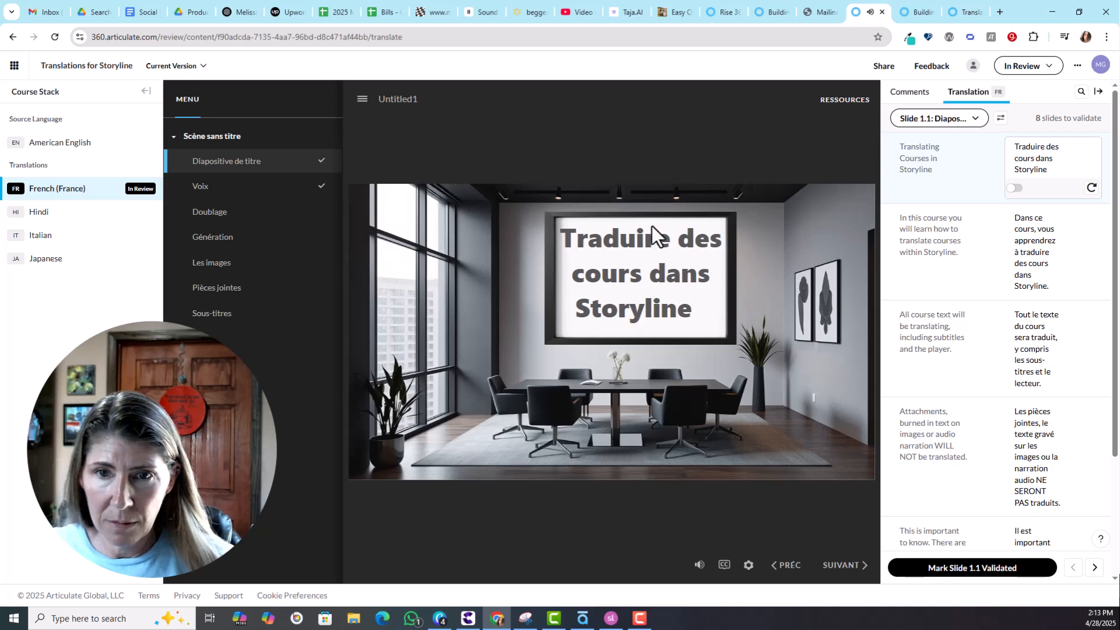
click(1061, 169)
text(Change This)
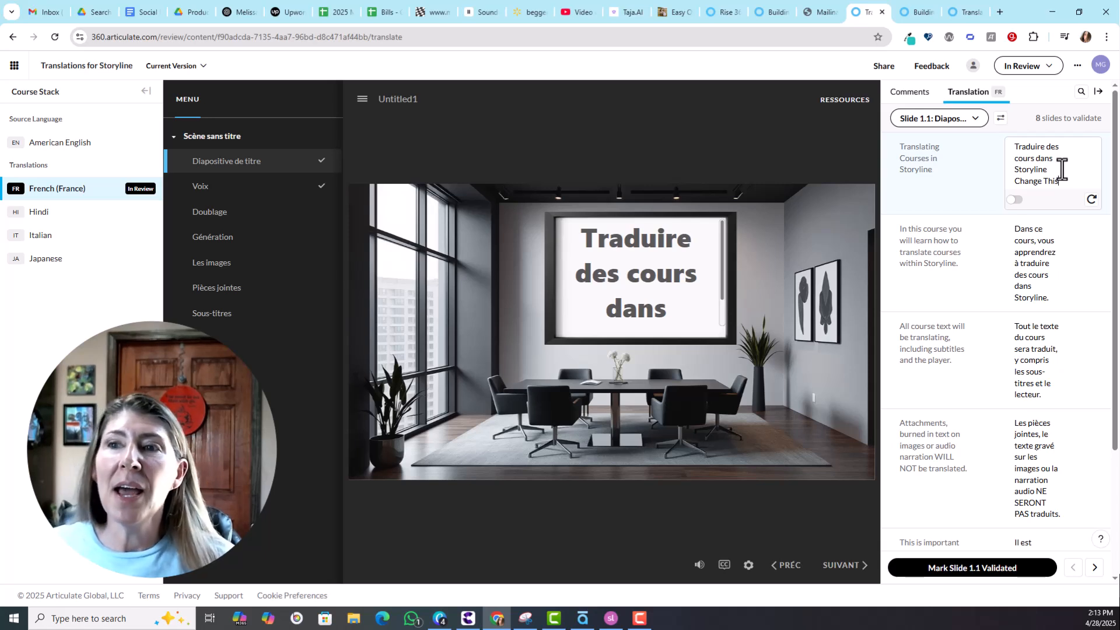
drag(1066, 181, 1013, 182)
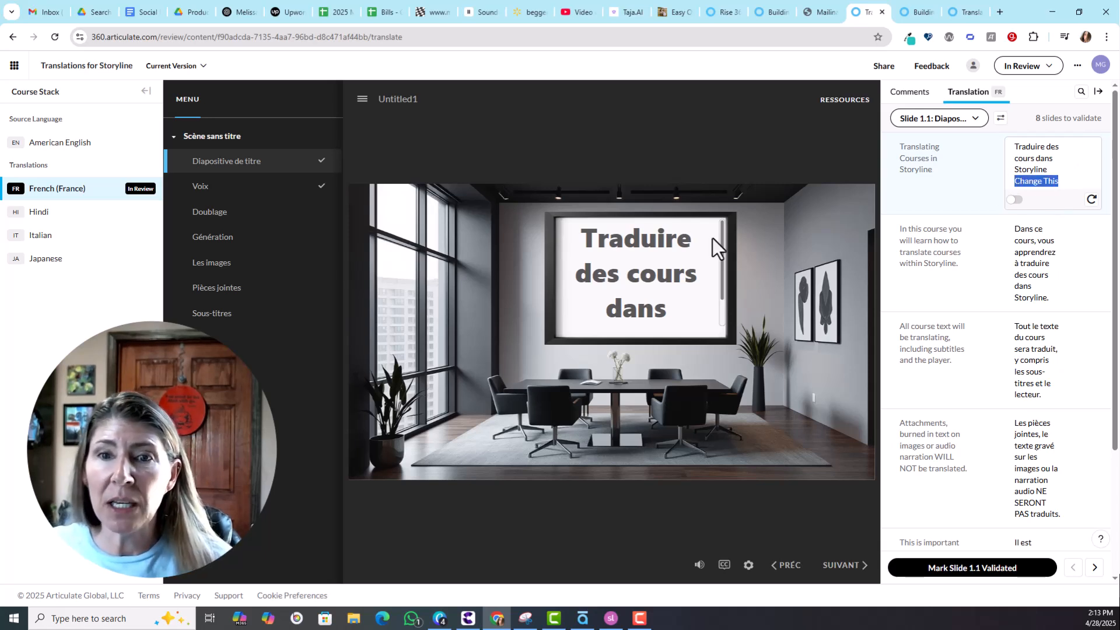
Check the title in the slide preview, then go to slide 1.2: Voix.
drag(722, 290, 722, 297)
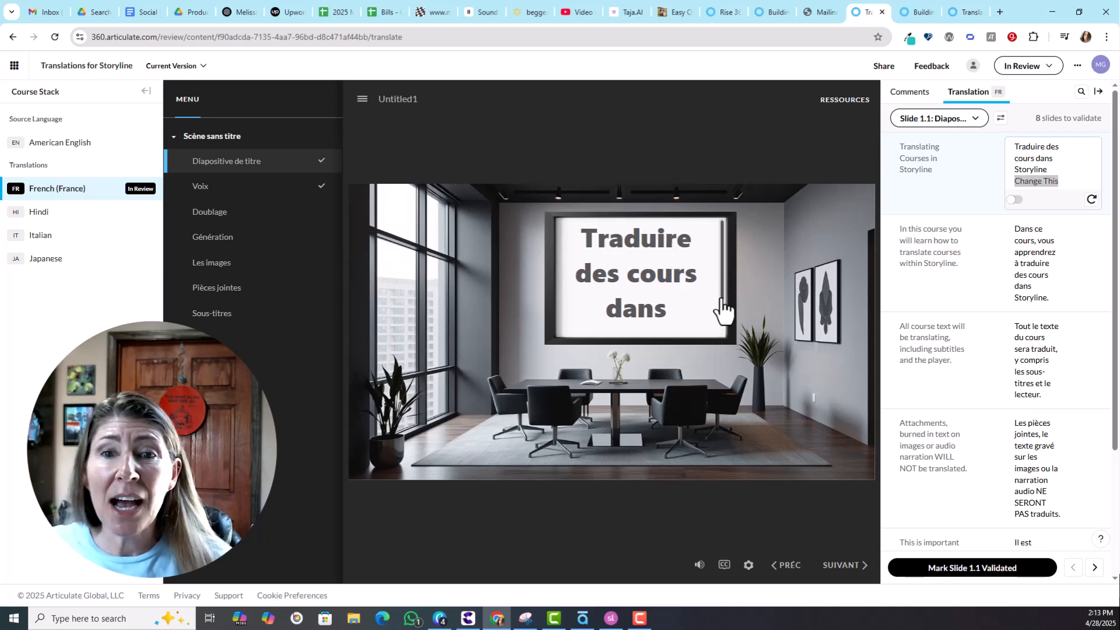
drag(723, 245, 725, 312)
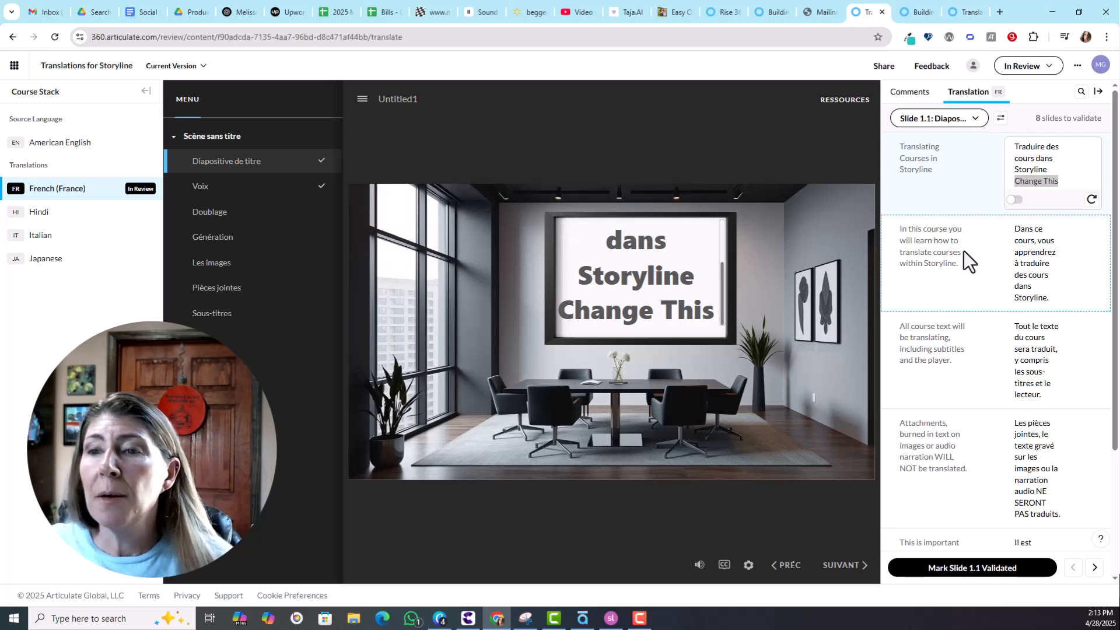
click(198, 192)
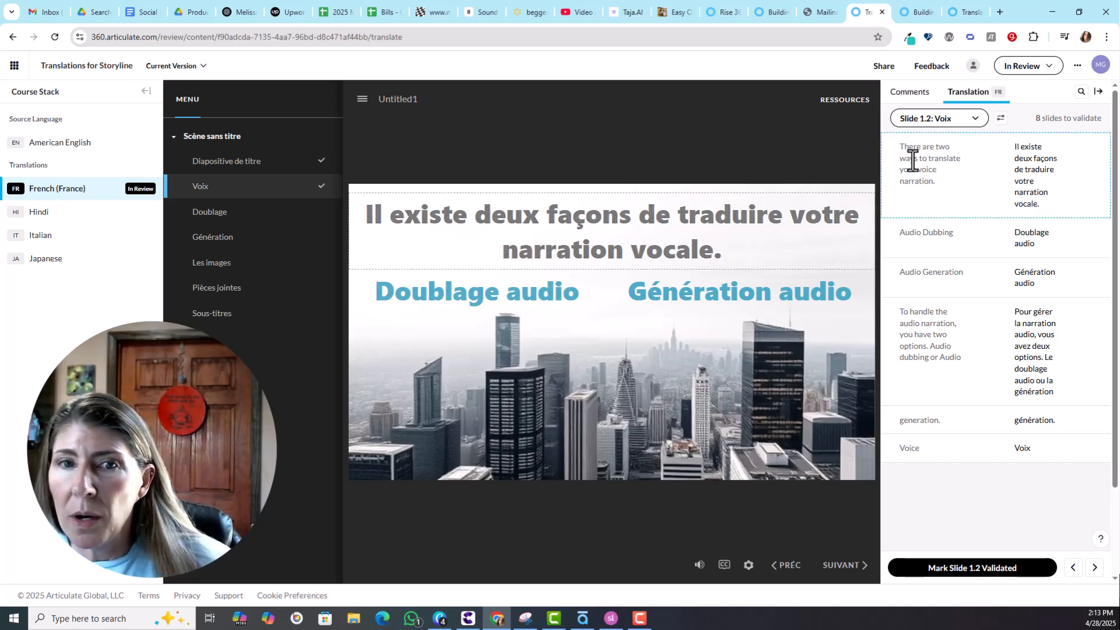
Append 'Changethese words' to slide 1.2's first French translation line.
click(1043, 199)
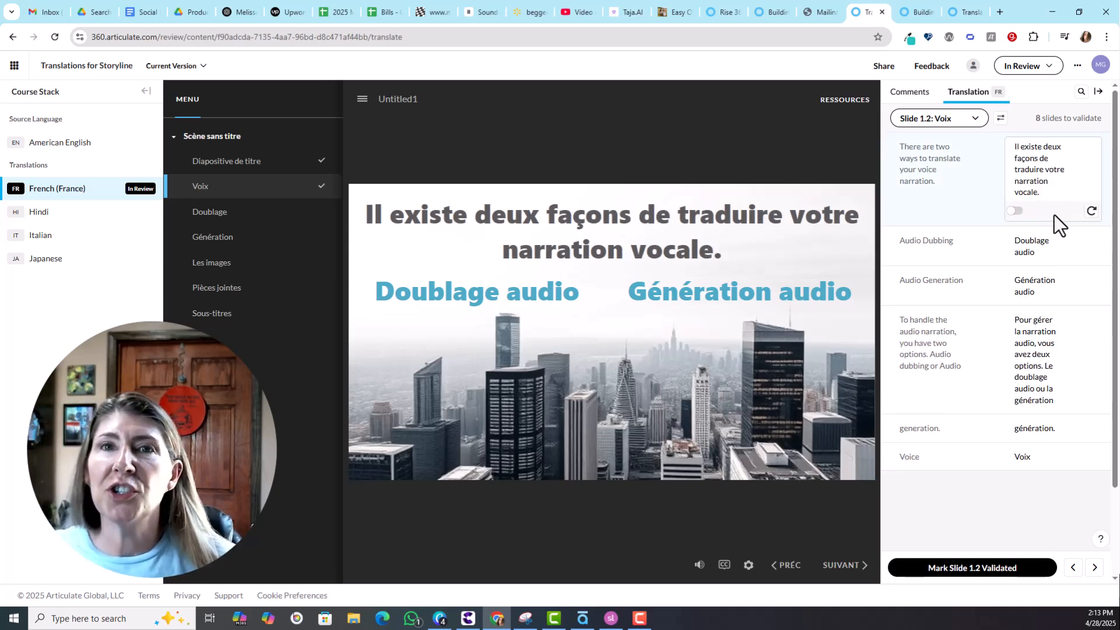
text(Change this)
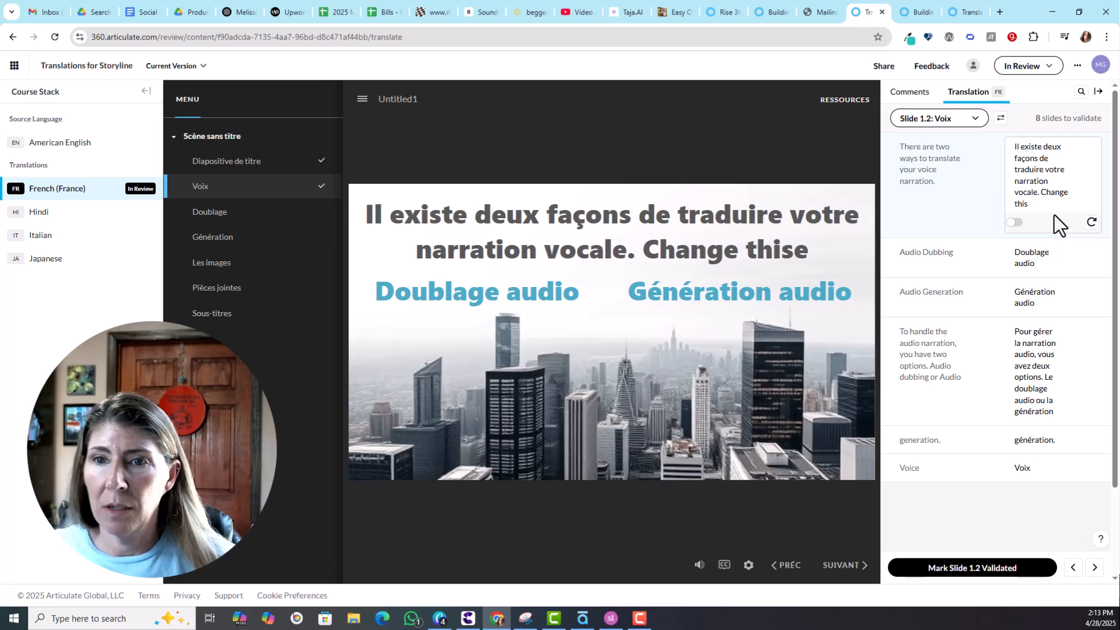
key(BackSpace)
key(BackSpace)
key(BackSpace)
text(ese w)
key(BackSpace)
key(BackSpace)
key(BackSpace)
key(BackSpace)
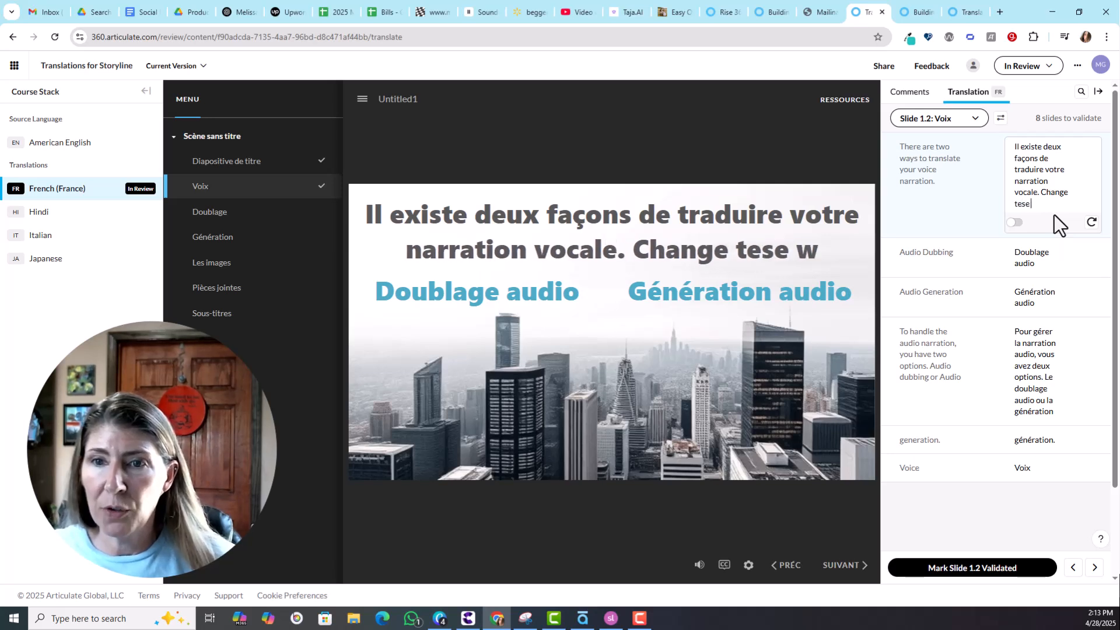
key(BackSpace)
key(BackSpace)
text(he)
key(BackSpace)
key(BackSpace)
key(BackSpace)
text(the)
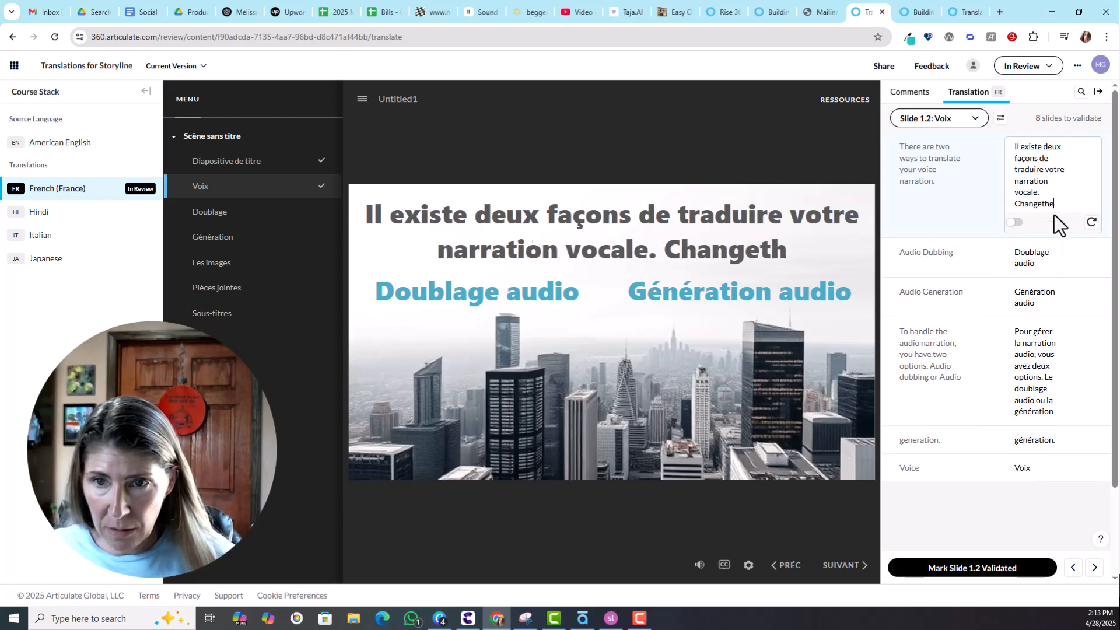
text(se words)
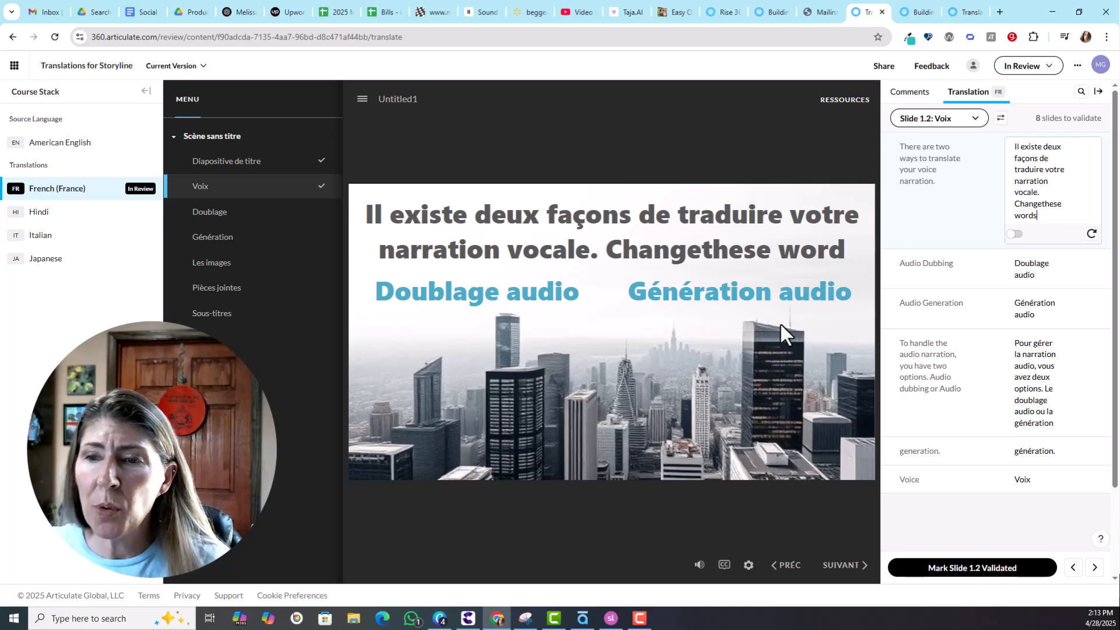
Mark slide 1.2 and slide 1.3: Doublage as validated.
click(998, 571)
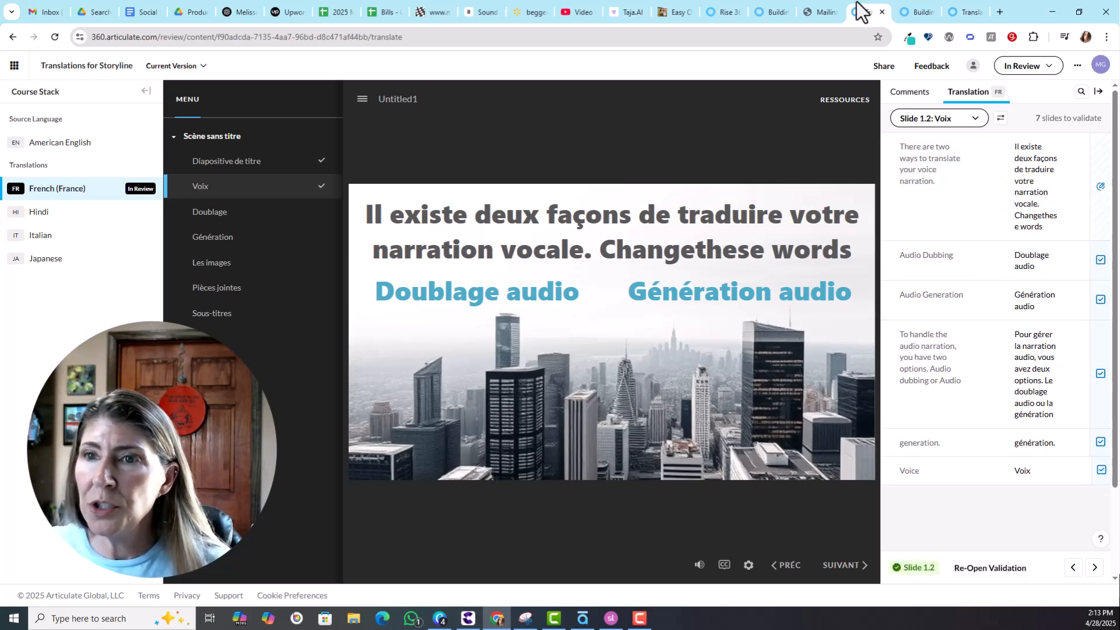
click(1094, 567)
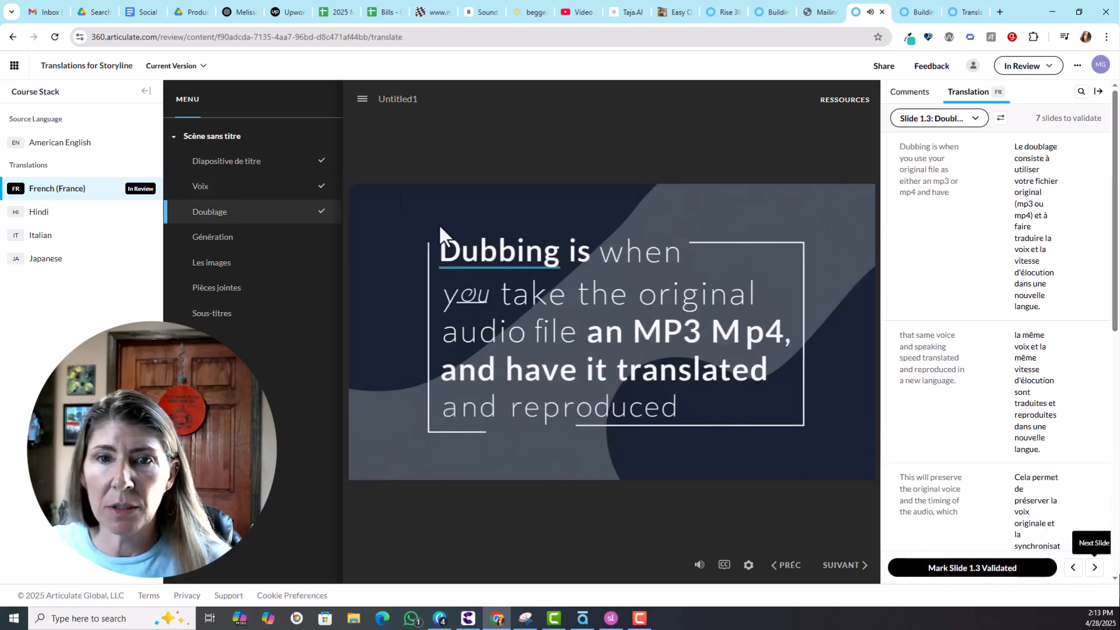
click(985, 575)
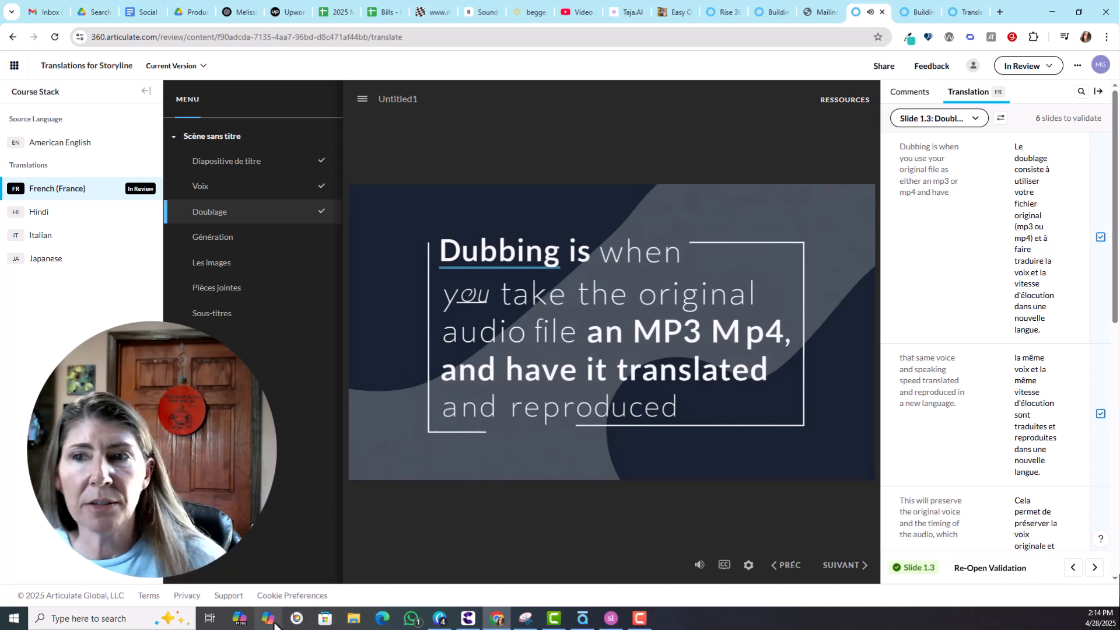
click(995, 236)
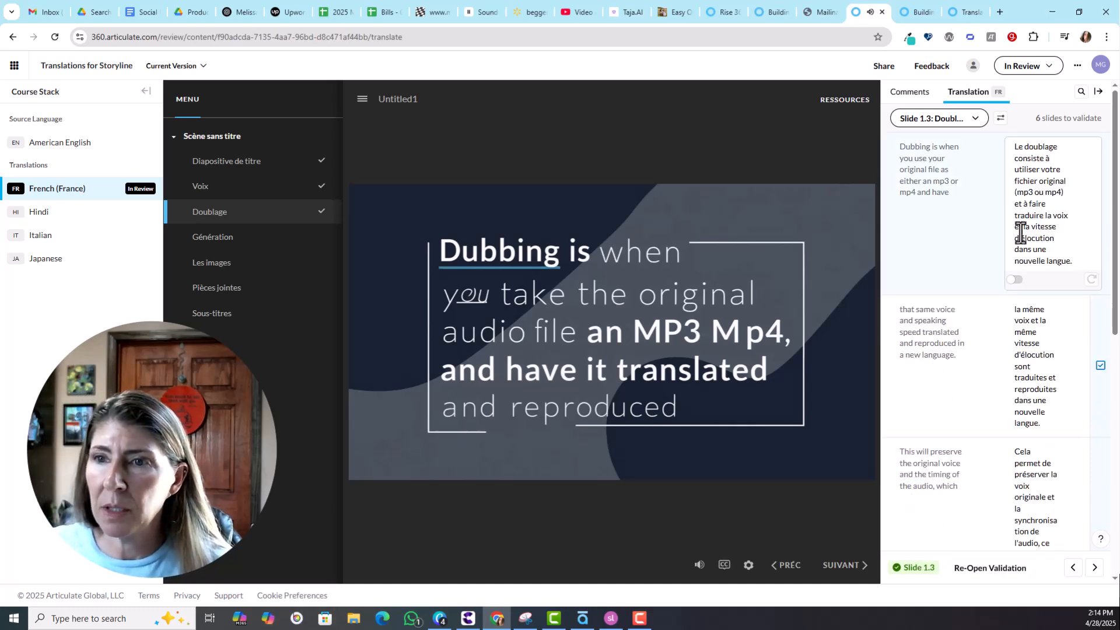
scroll(1060, 325, down, 10)
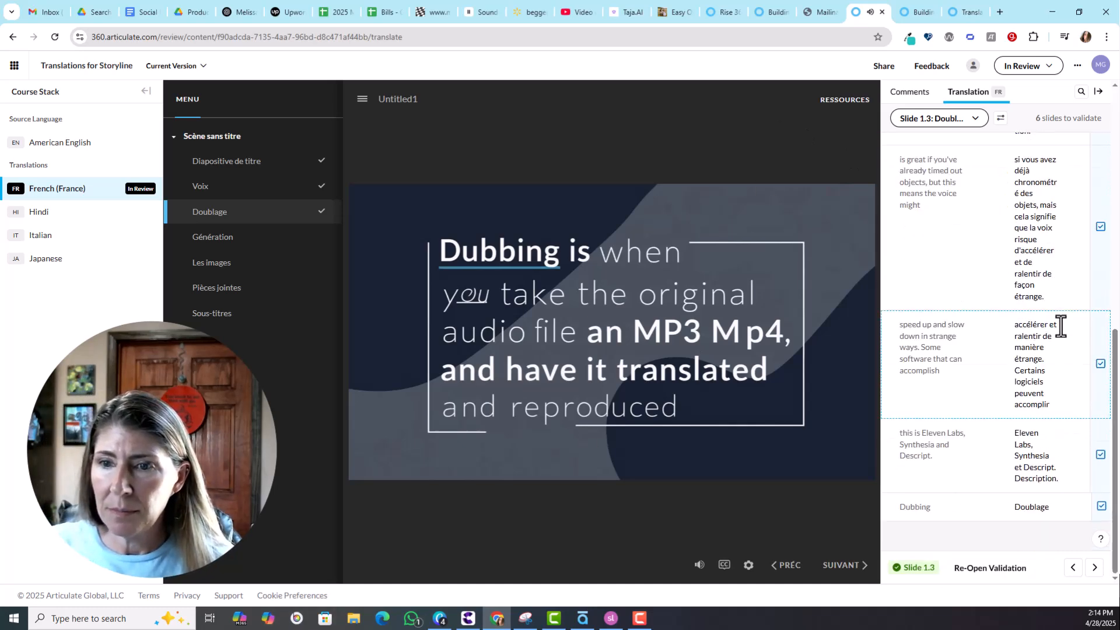
Turn on French subtitles in the Doublage preview and review its translation rows.
click(1055, 453)
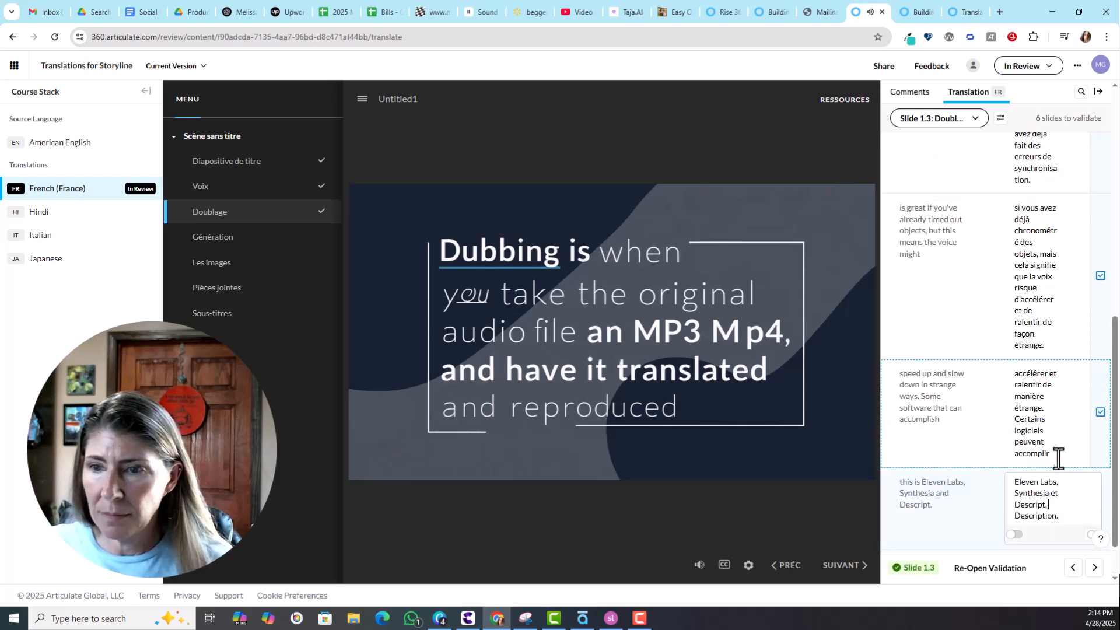
drag(1115, 367, 1115, 81)
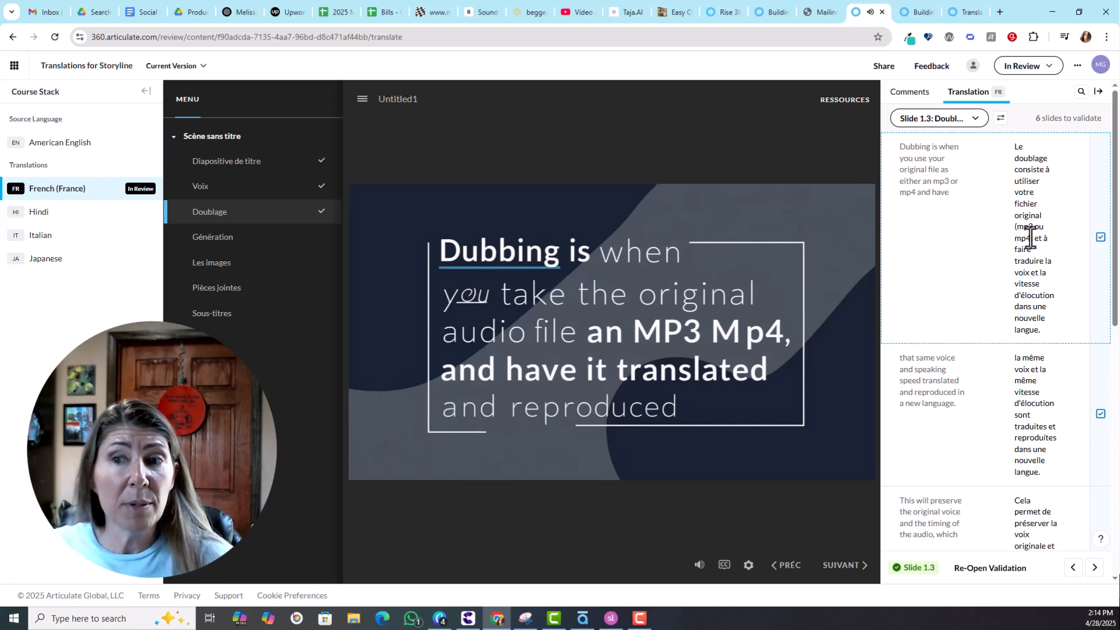
click(724, 564)
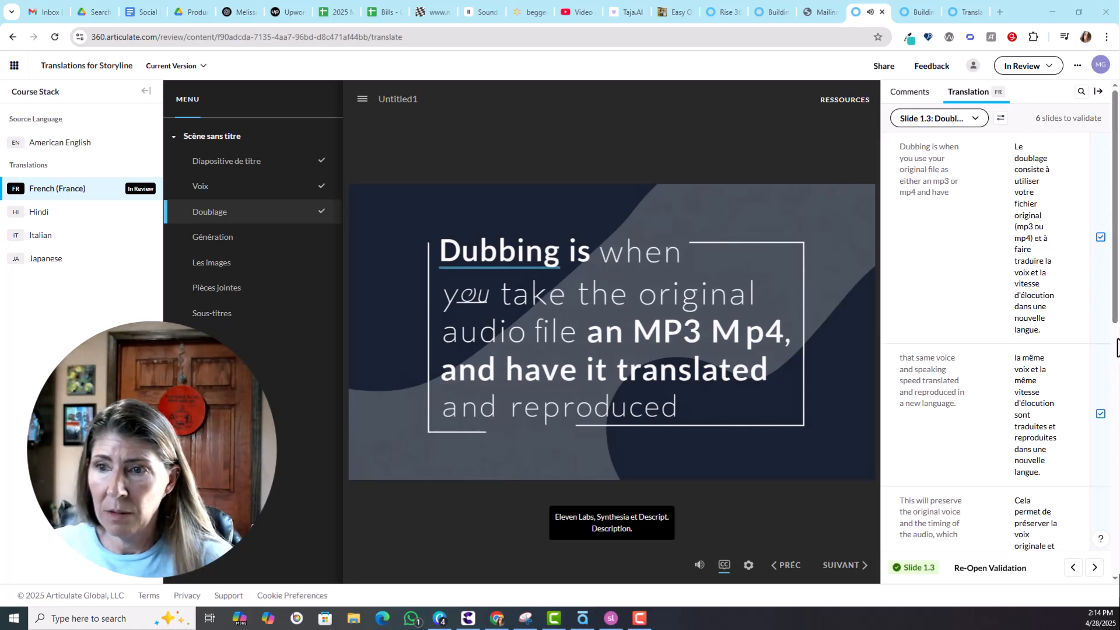
drag(1115, 317, 1104, 557)
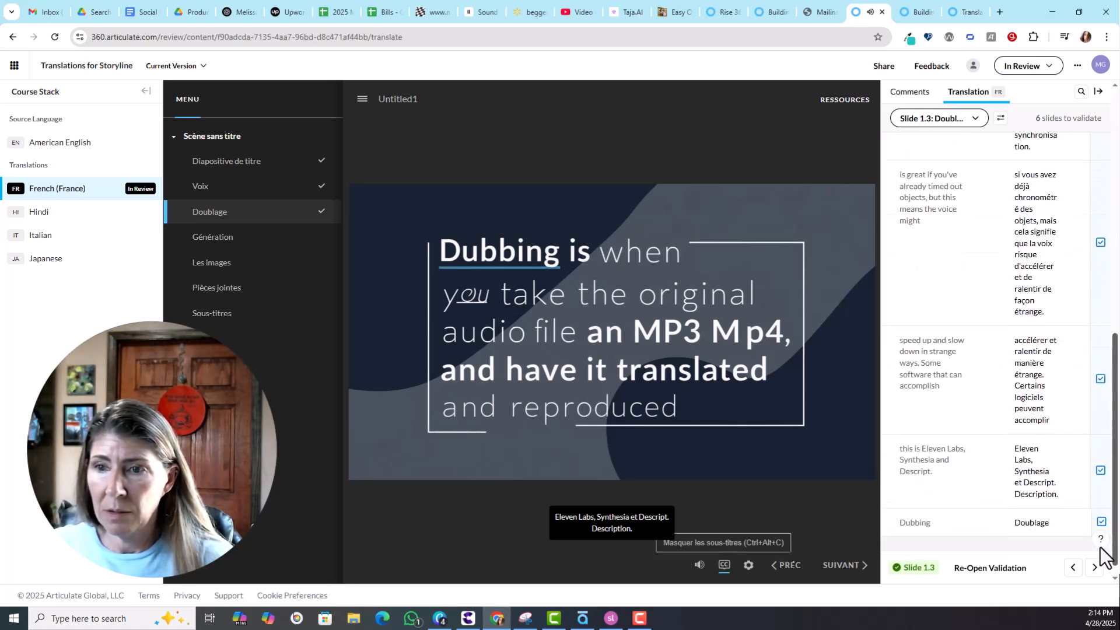
click(1030, 461)
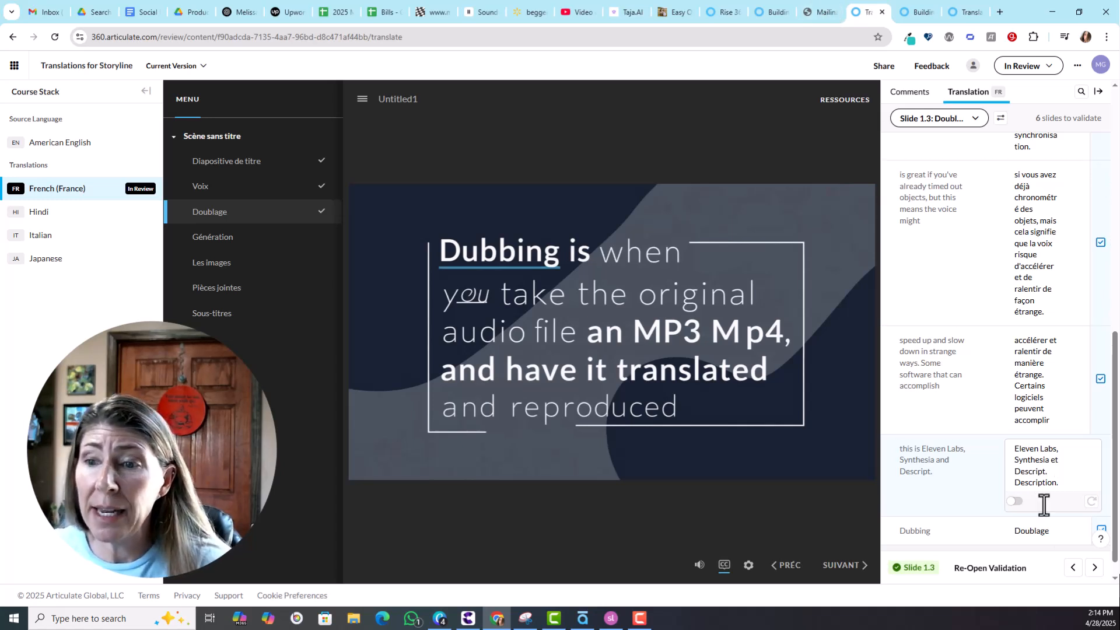
drag(1115, 435, 1104, 169)
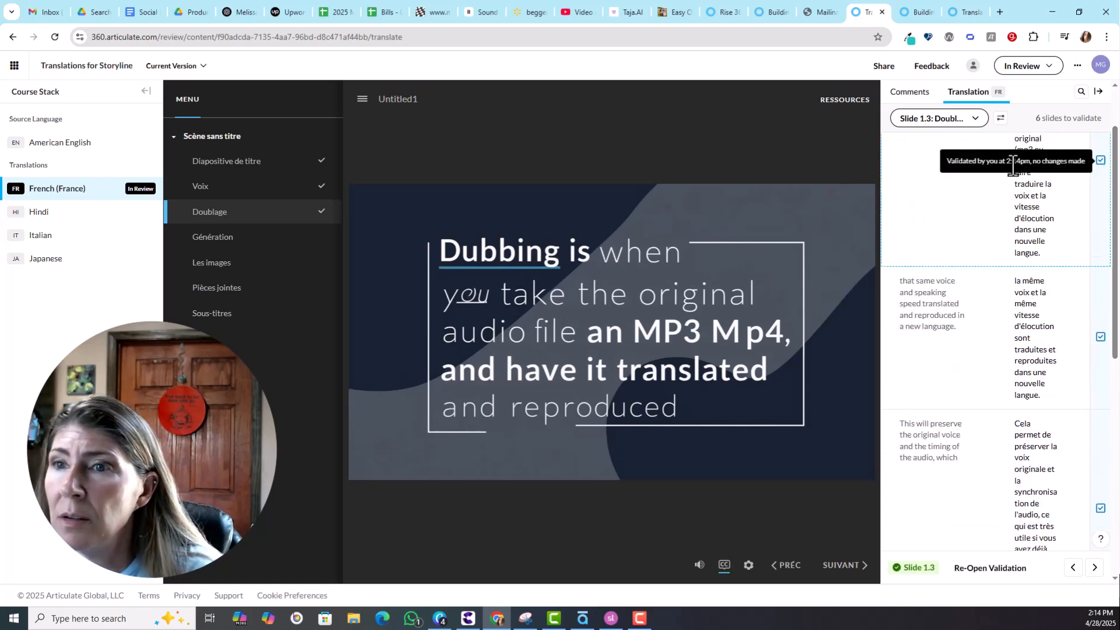
drag(1115, 212, 1115, 431)
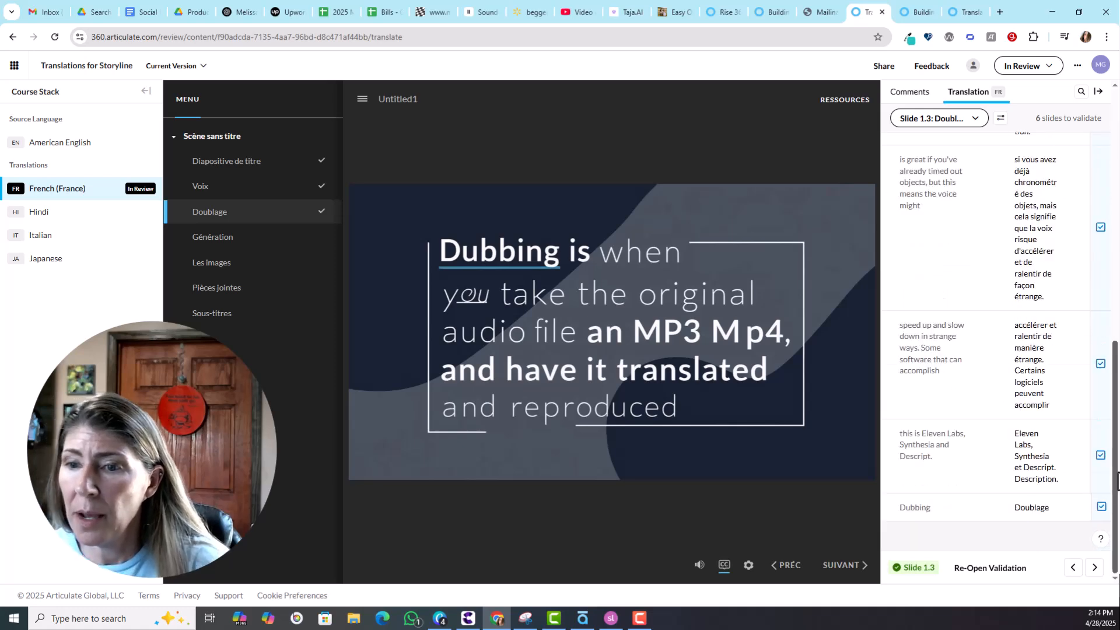
On slide 1.4: Génération, add then remove 'change here' in the second French segment.
click(1094, 567)
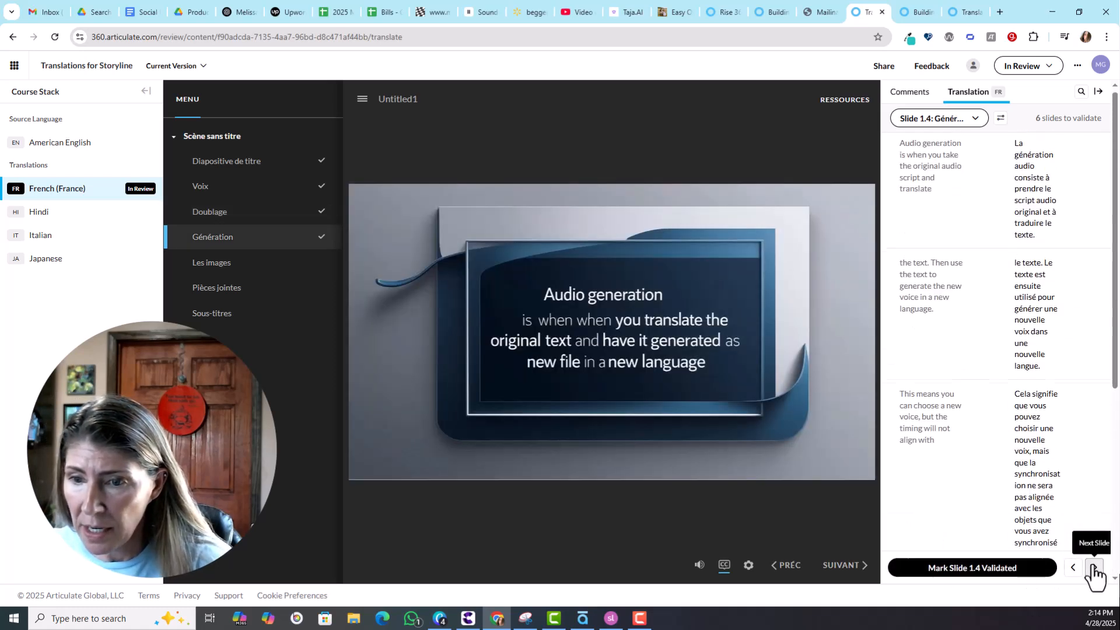
mouse_move(1114, 302)
mouse_down()
mouse_move(1115, 322)
mouse_move(1114, 297)
mouse_up()
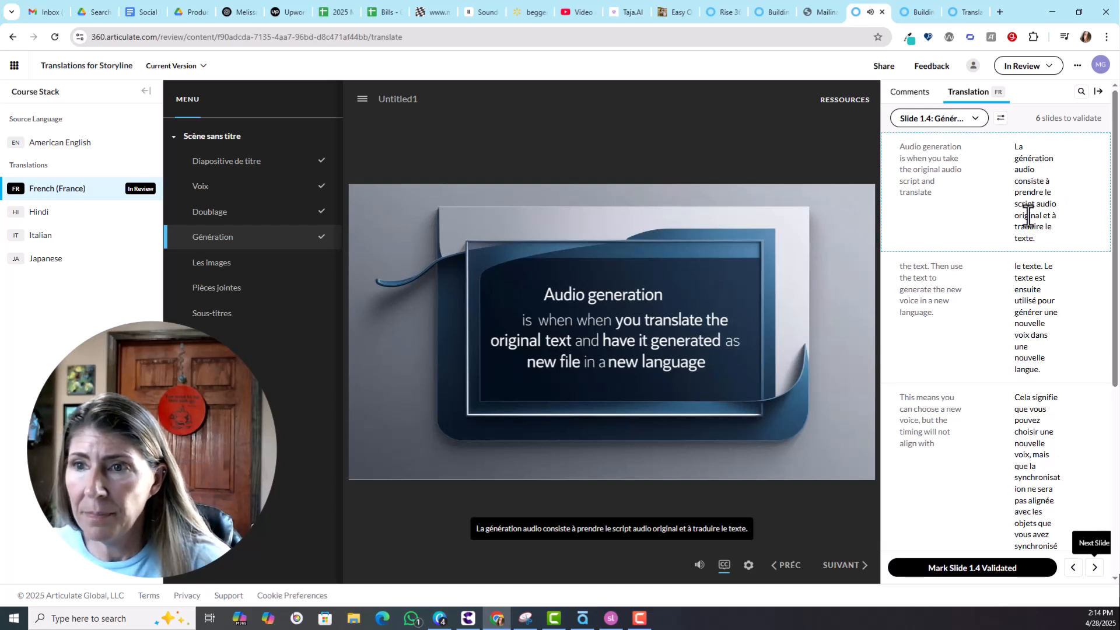
click(1028, 234)
click(1055, 360)
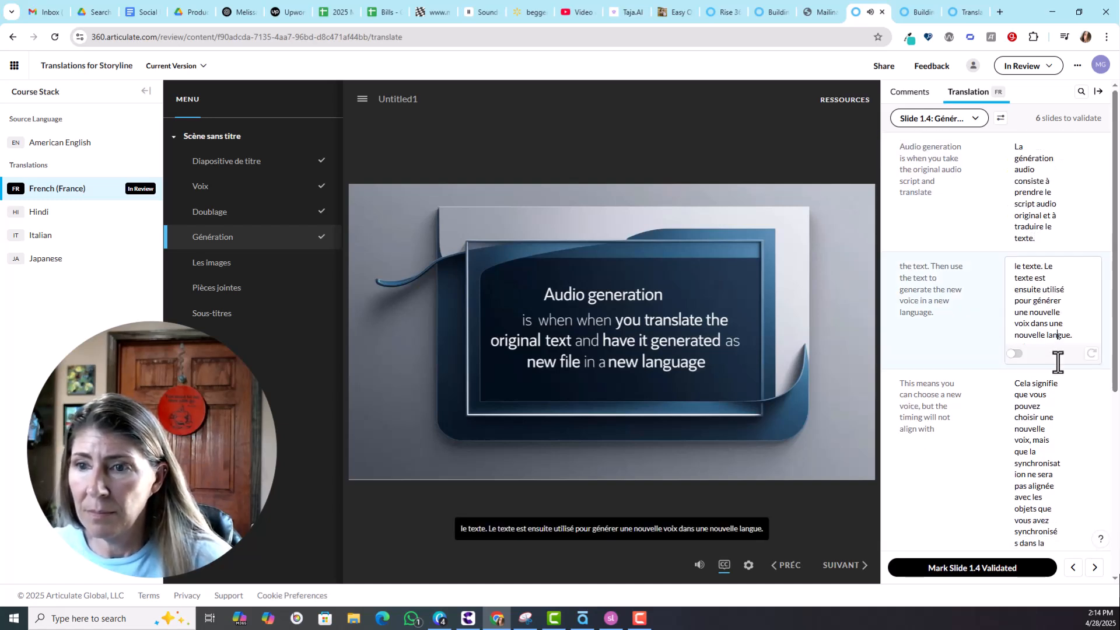
text(change here)
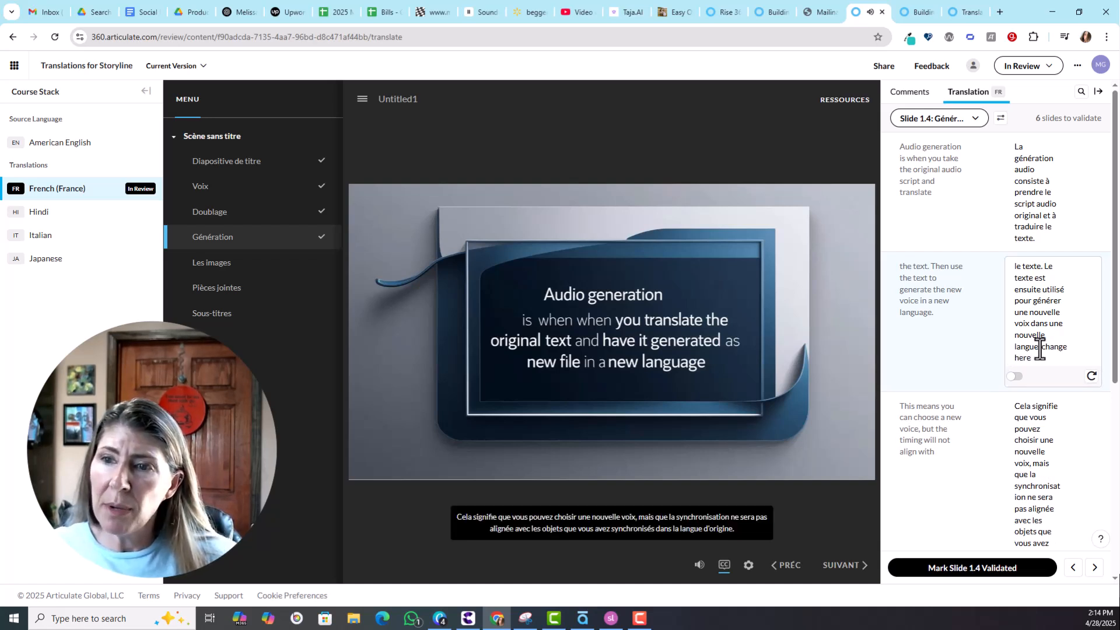
drag(1041, 347, 1045, 359)
key(BackSpace)
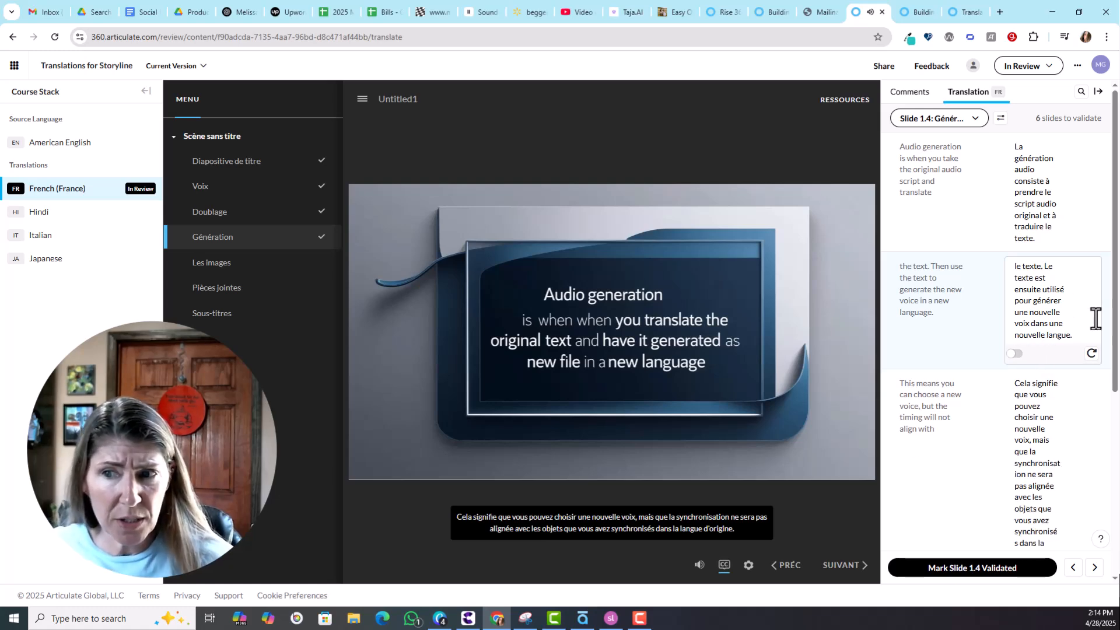
Validate slide 1.4 and return to the Storyline project.
drag(1114, 327, 1115, 554)
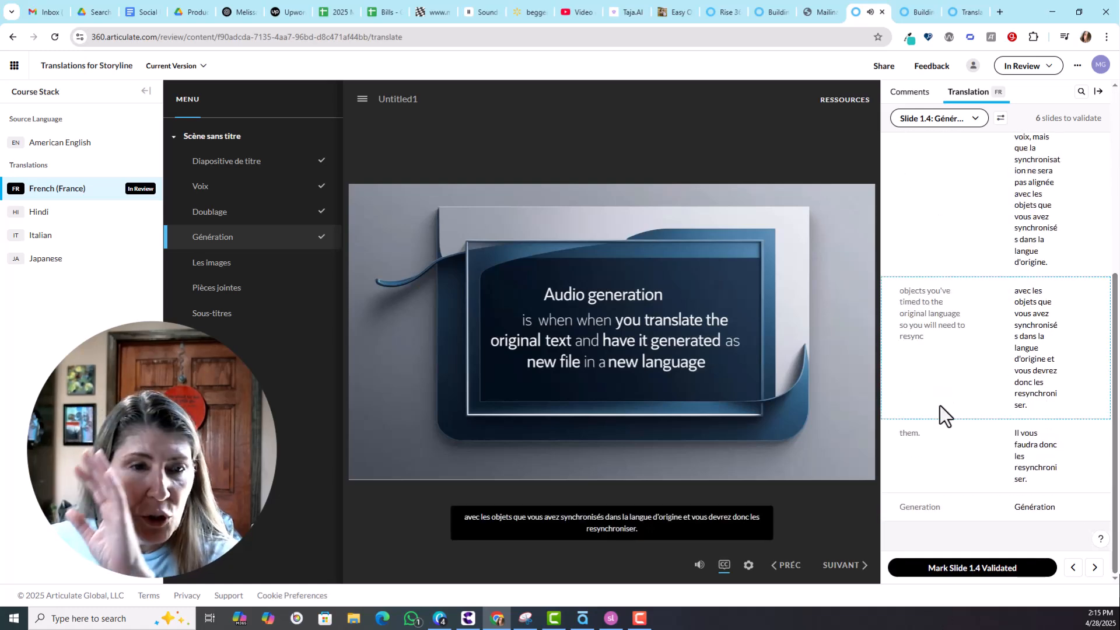
click(980, 569)
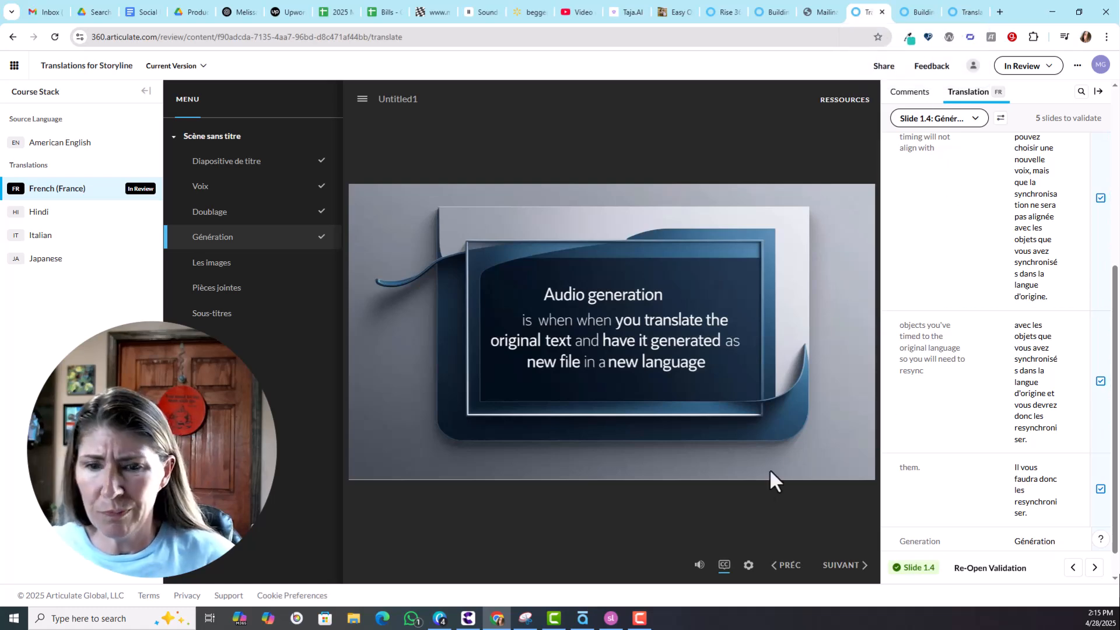
click(615, 623)
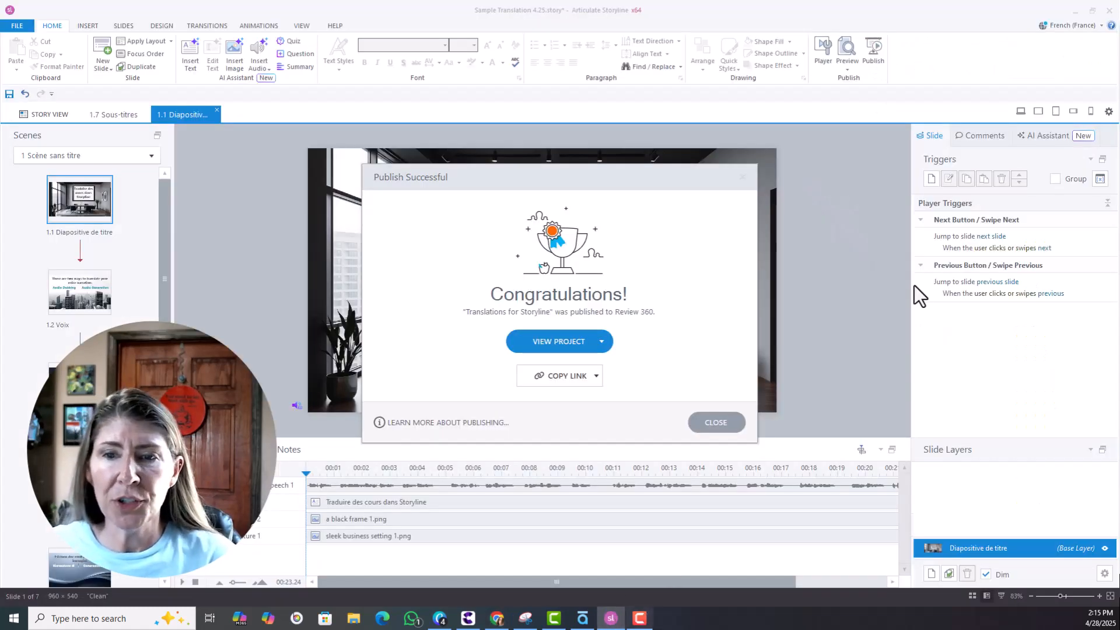
Import both validated French (France) translation suggestions through Language Validation.
click(725, 424)
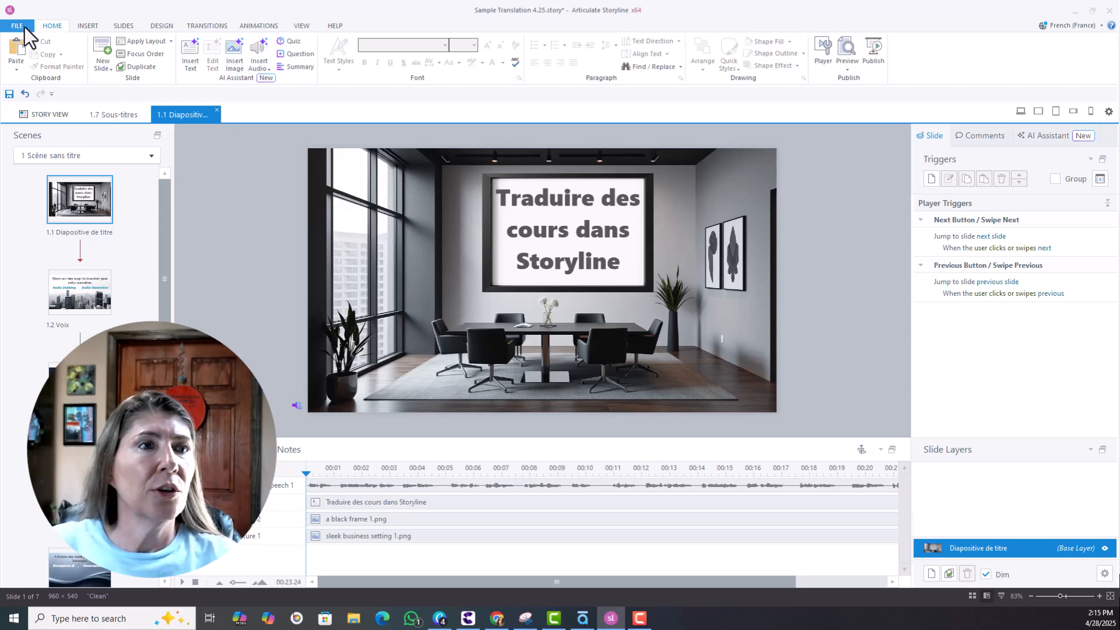
click(5, 25)
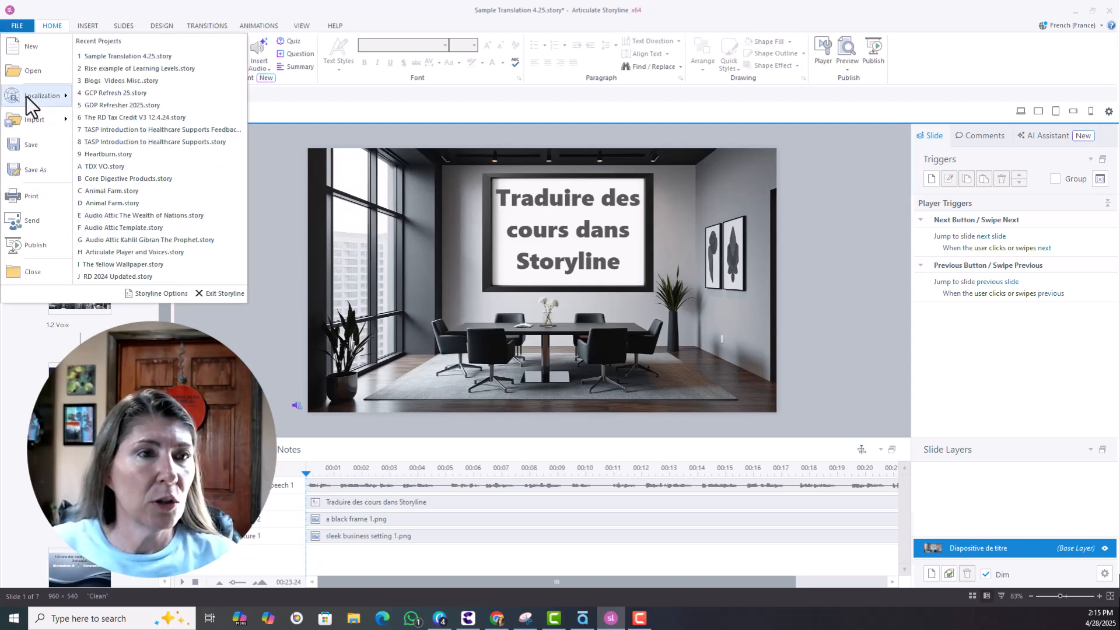
mouse_move(26, 96)
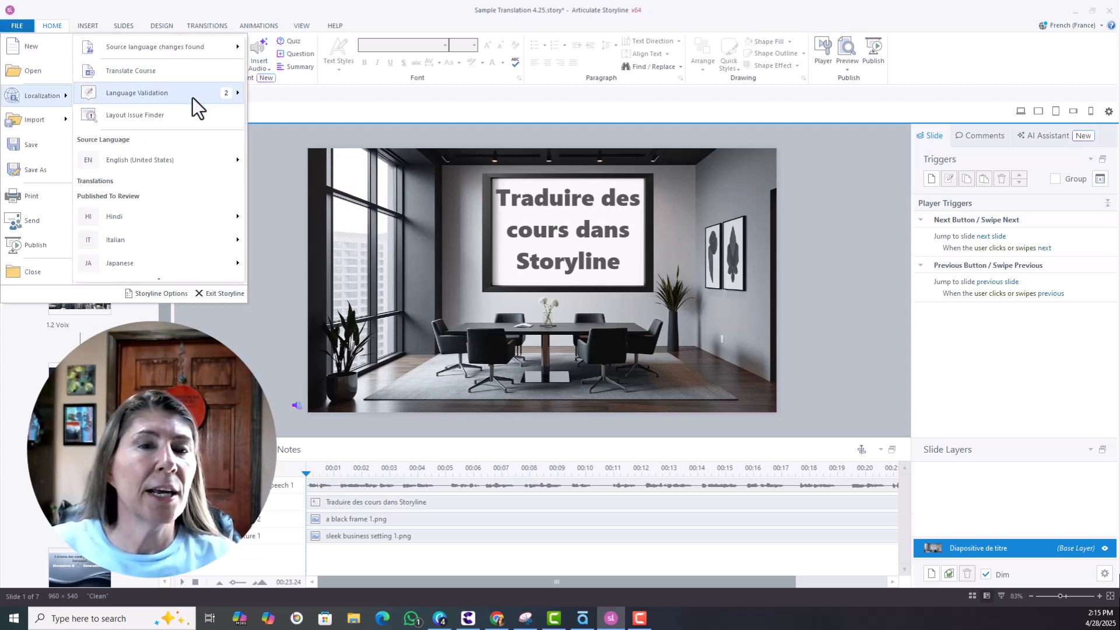
mouse_move(192, 97)
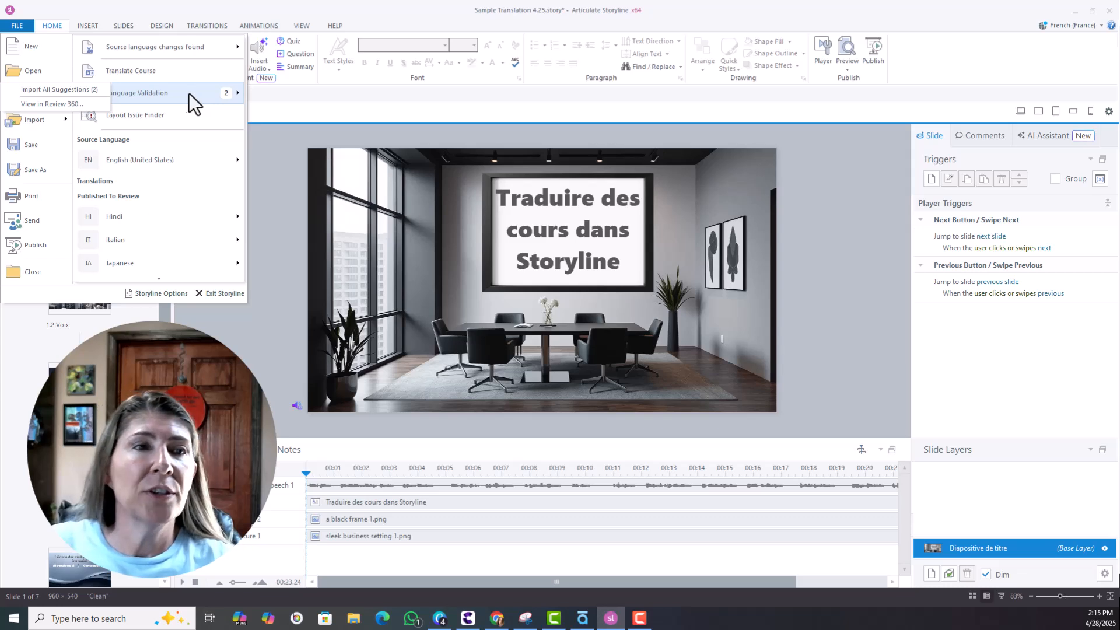
click(72, 91)
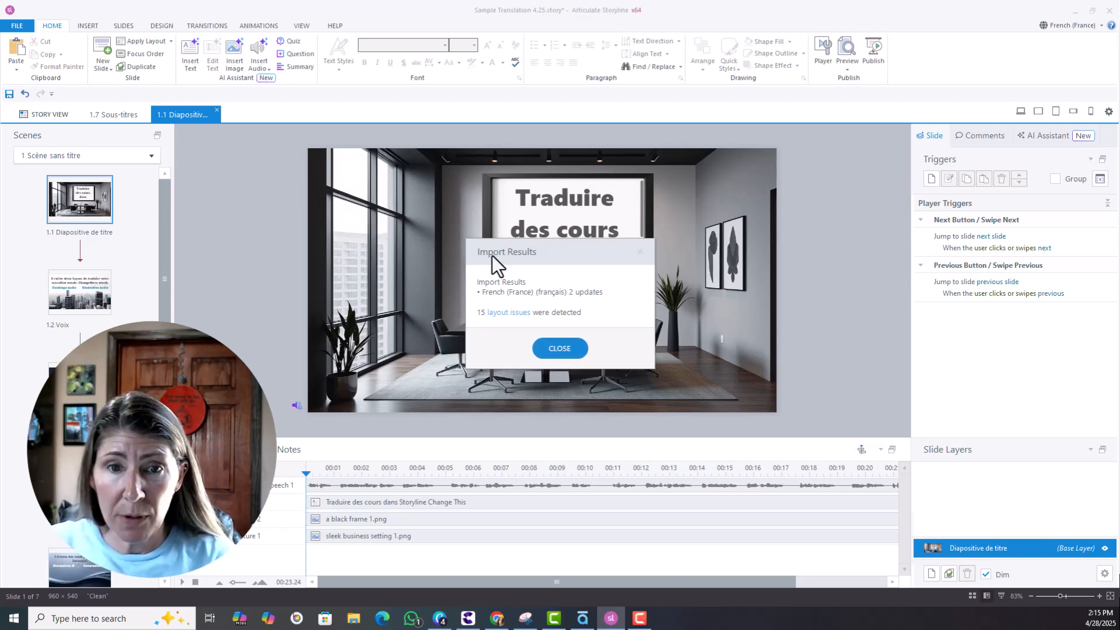
From the 15 reported layout issues, open the Hindi text box on slide 1.2 Voix.
click(505, 313)
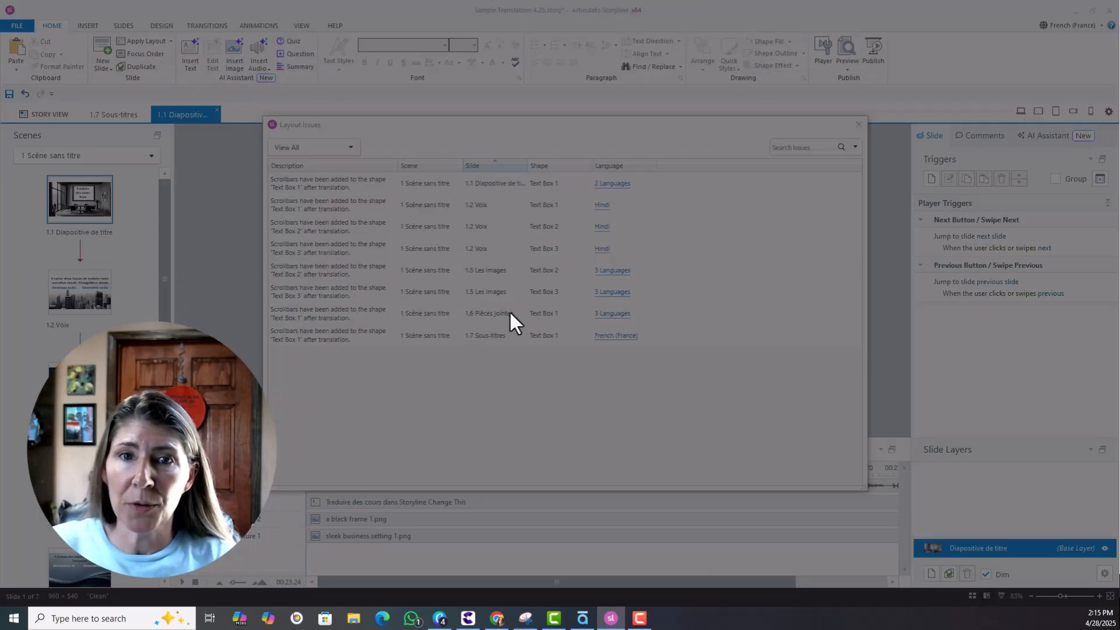
click(638, 349)
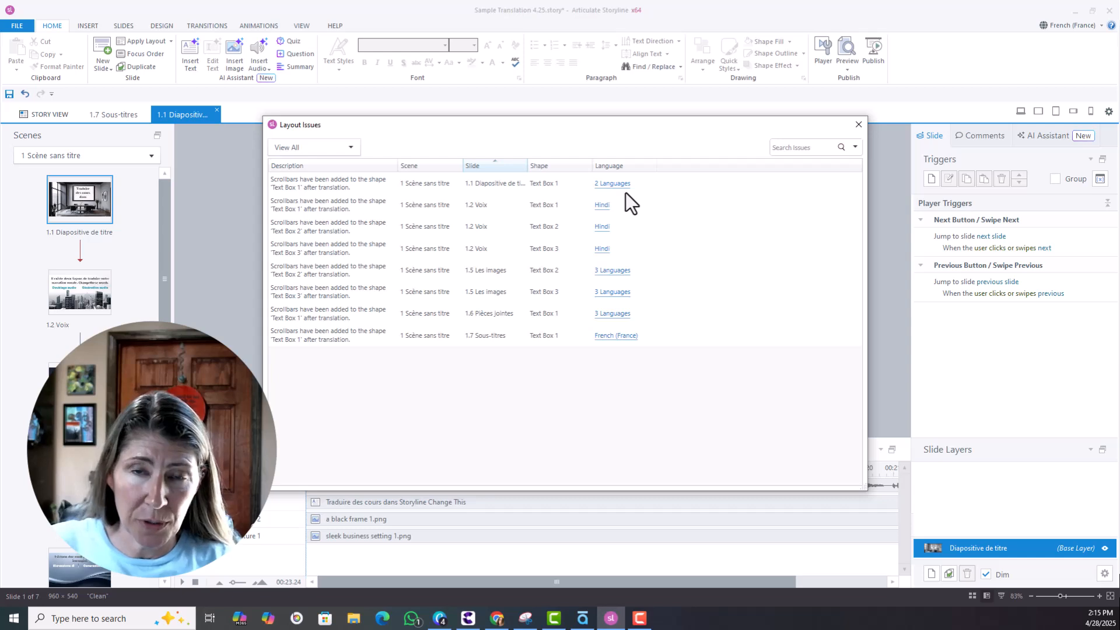
drag(607, 127, 731, 135)
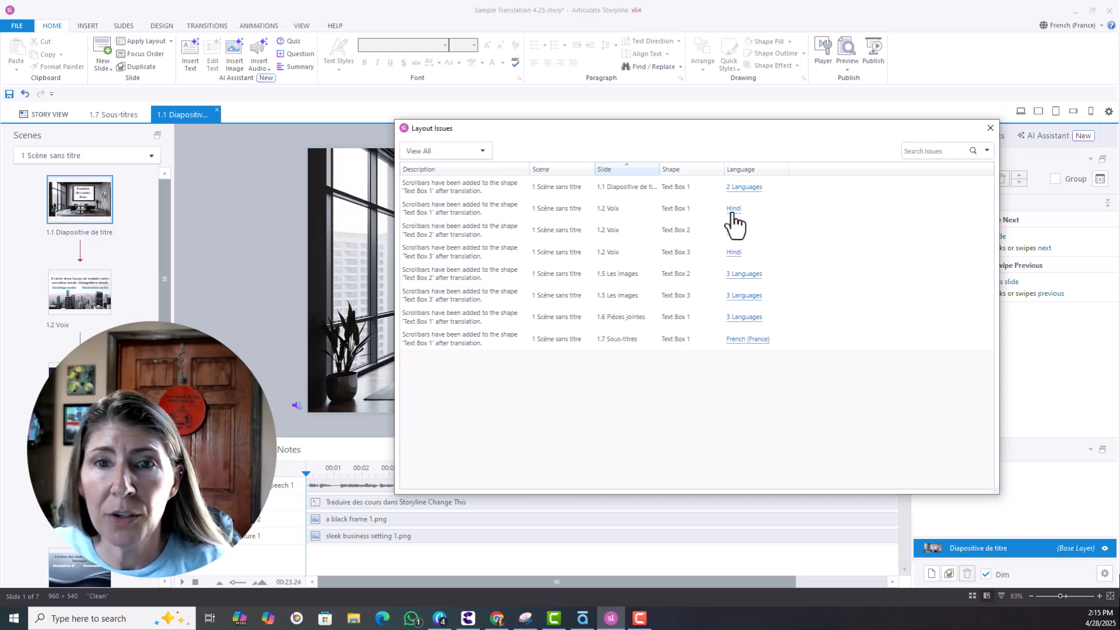
click(733, 215)
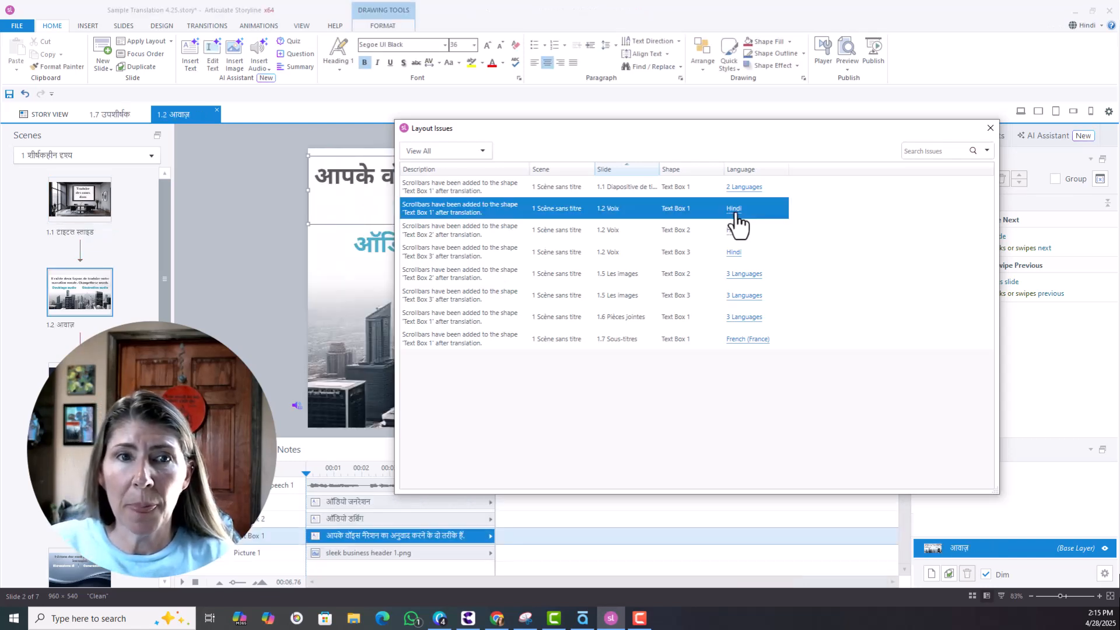
click(362, 292)
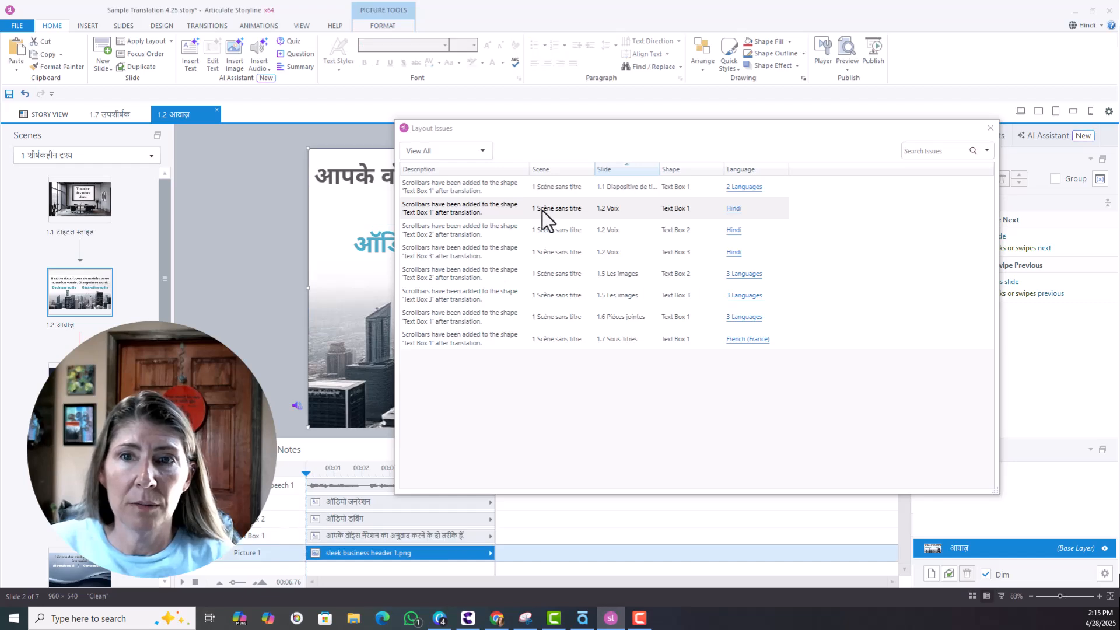
click(990, 128)
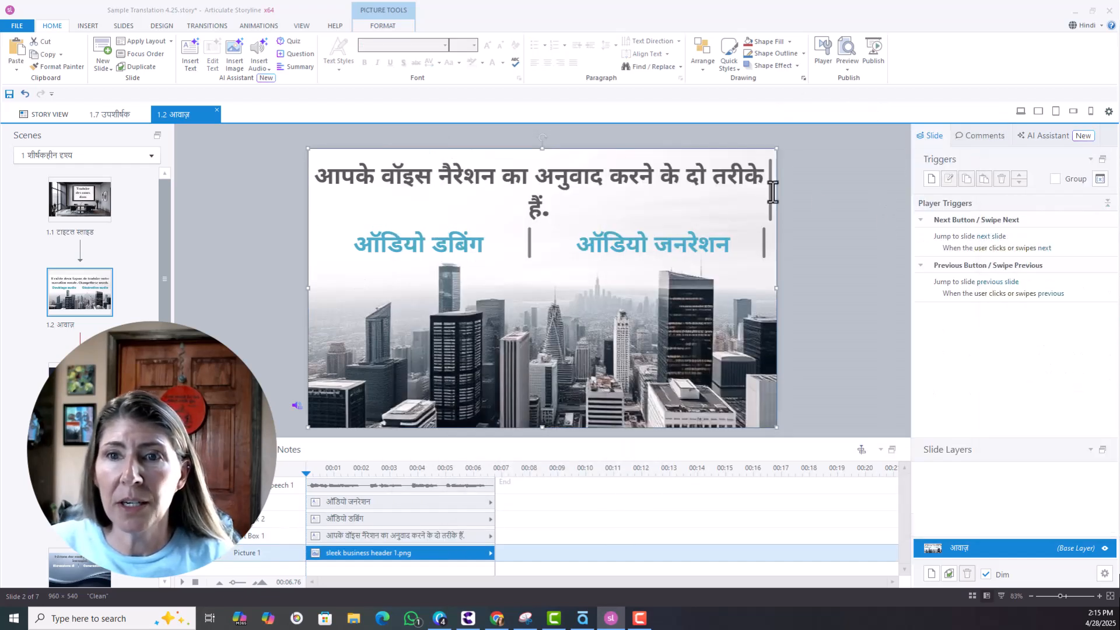
Set the ऑडियो जनरेशन text box to shrink text on overflow and make it taller.
click(747, 240)
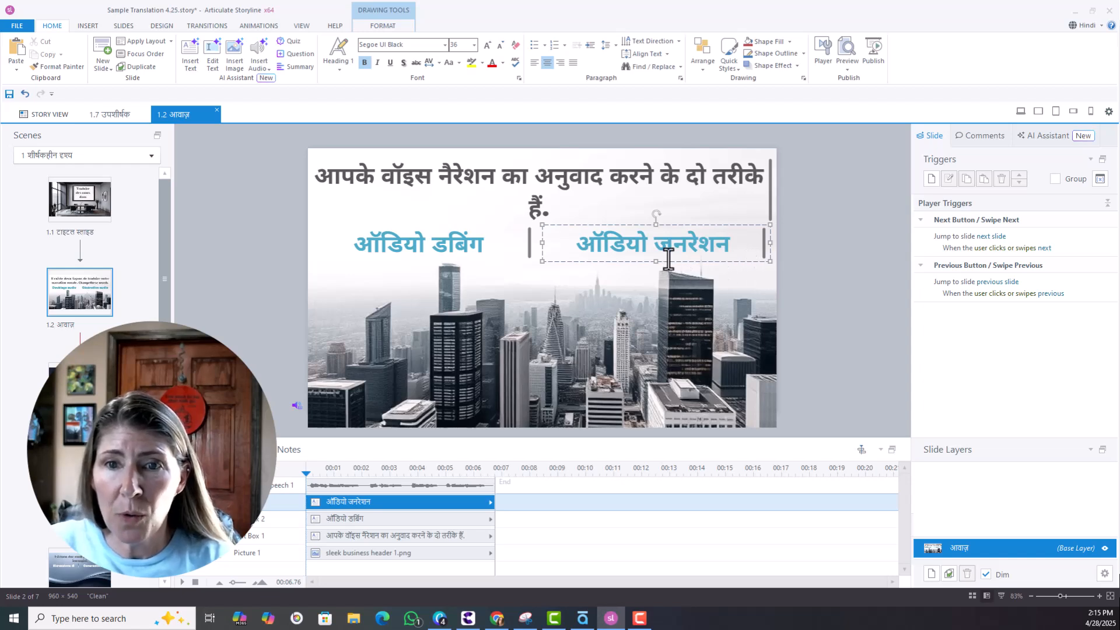
drag(659, 260, 659, 277)
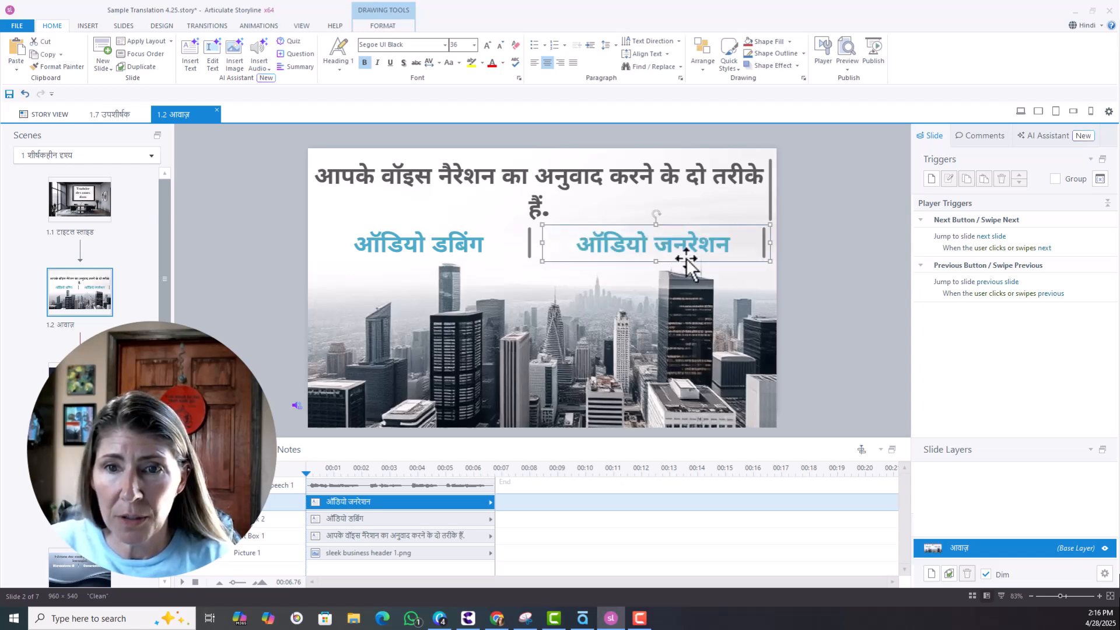
right_click(710, 228)
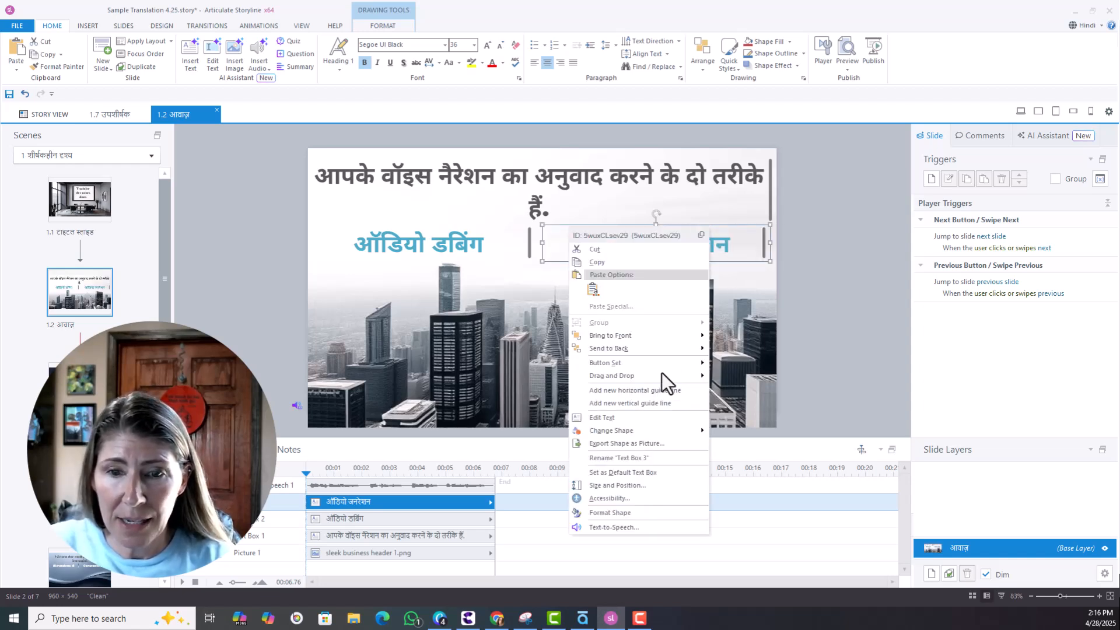
click(612, 502)
click(455, 330)
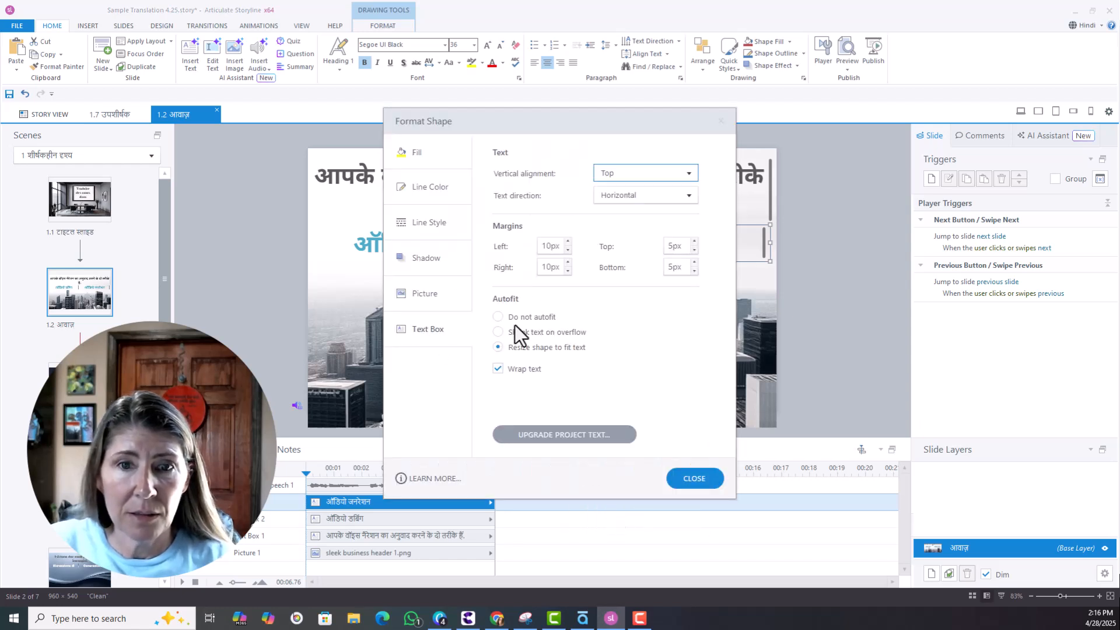
click(499, 331)
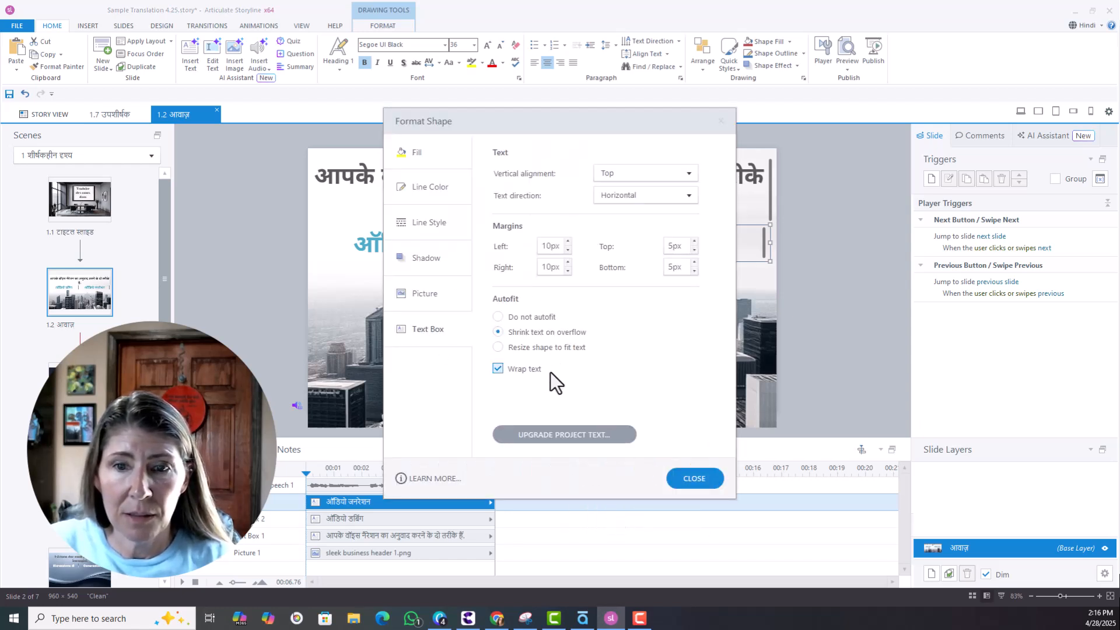
click(694, 478)
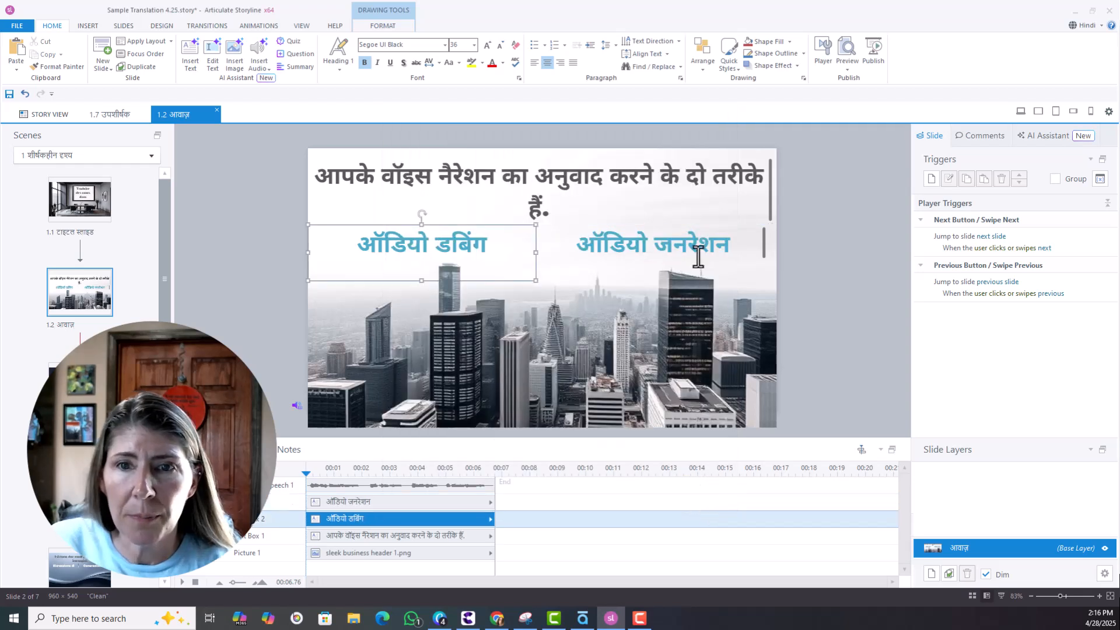
drag(664, 260, 663, 278)
Enlarge the Hindi heading box and set it to shrink text on overflow so the title fits.
click(583, 206)
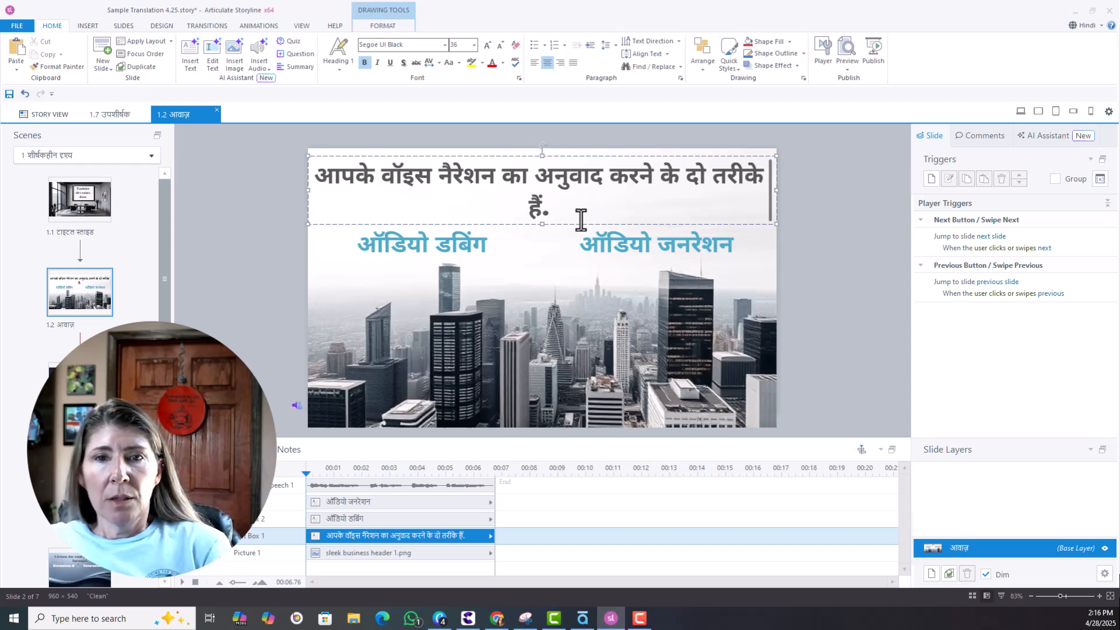
click(541, 225)
drag(541, 155, 542, 148)
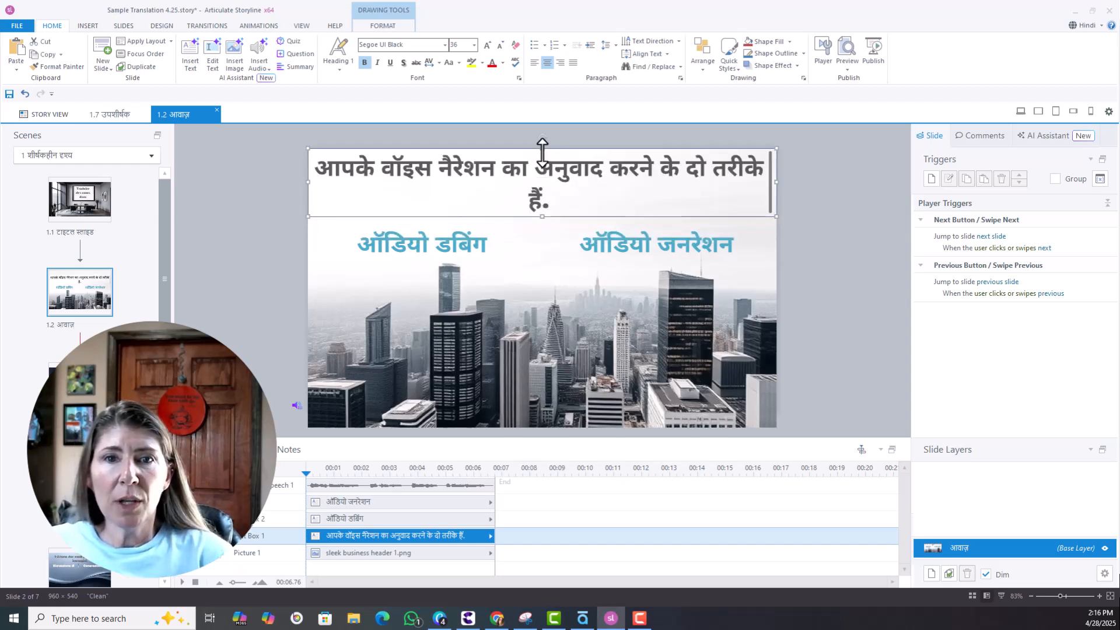
mouse_move(541, 224)
mouse_down()
mouse_move(538, 248)
mouse_move(554, 215)
mouse_up()
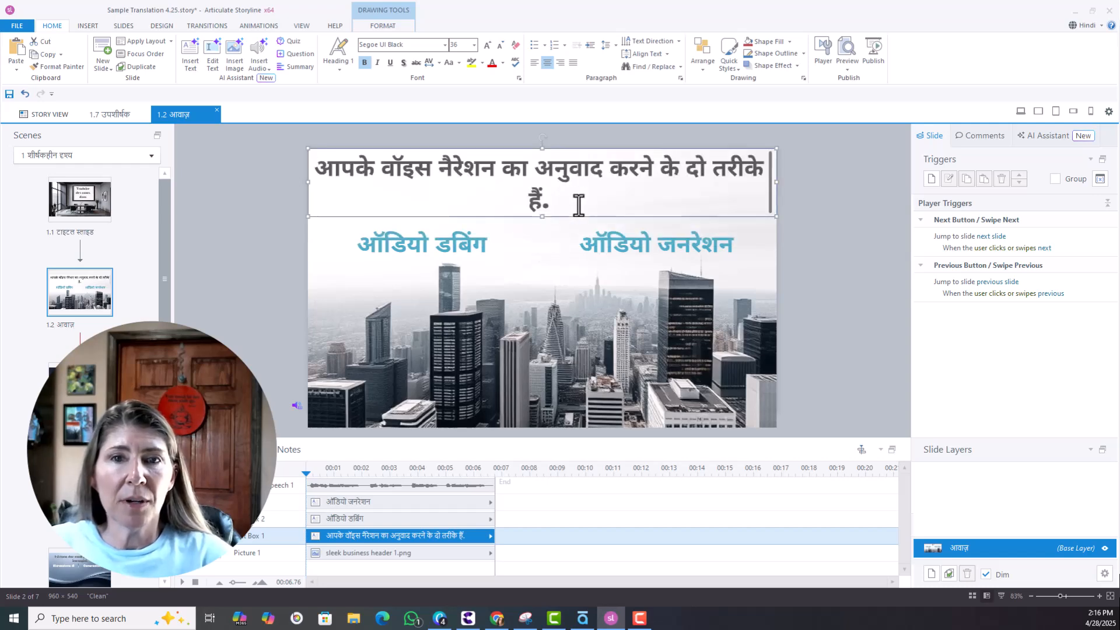
right_click(580, 220)
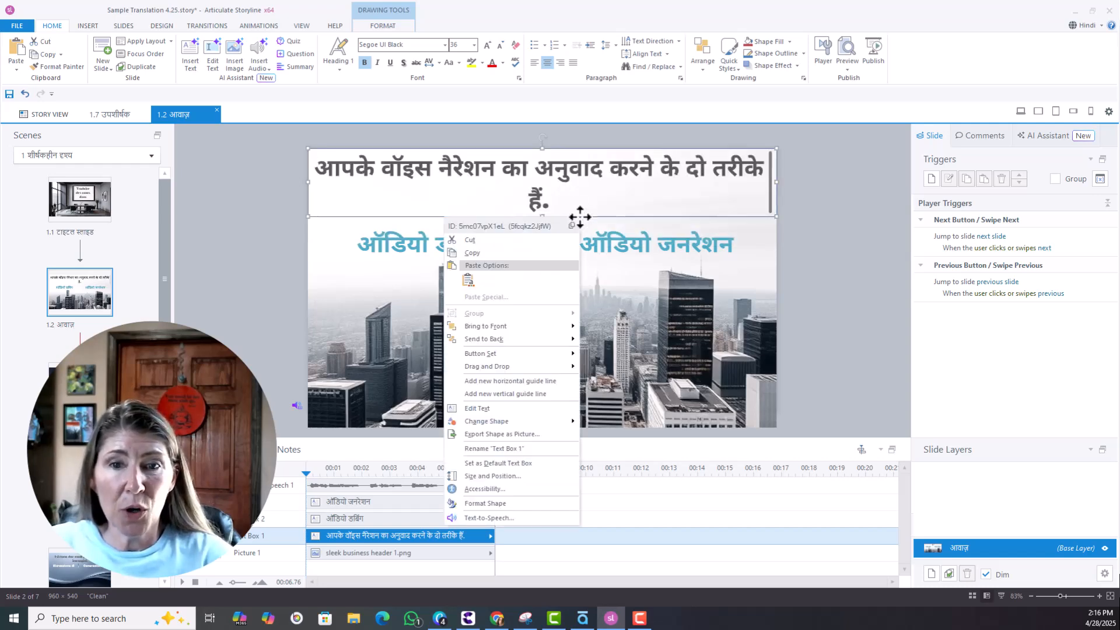
click(516, 499)
click(428, 327)
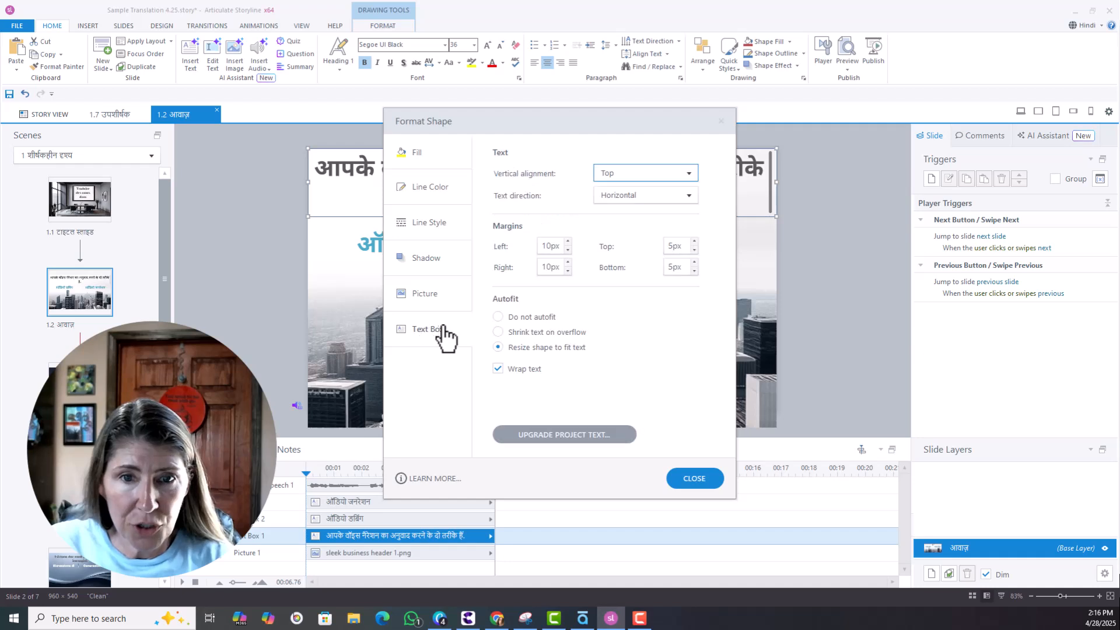
click(498, 331)
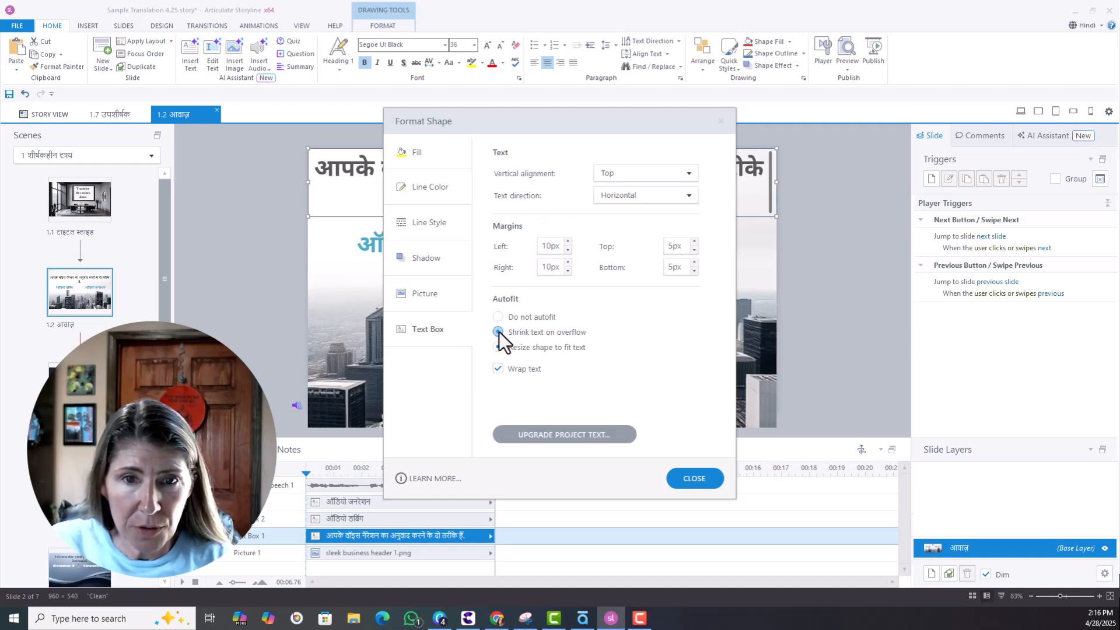
click(712, 477)
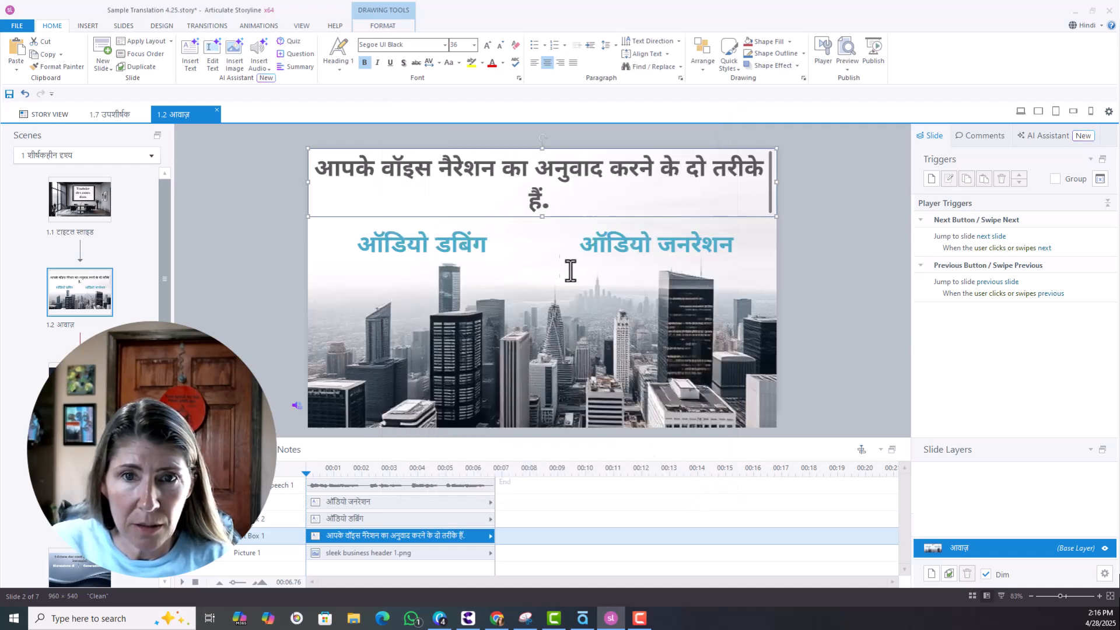
drag(543, 217, 542, 234)
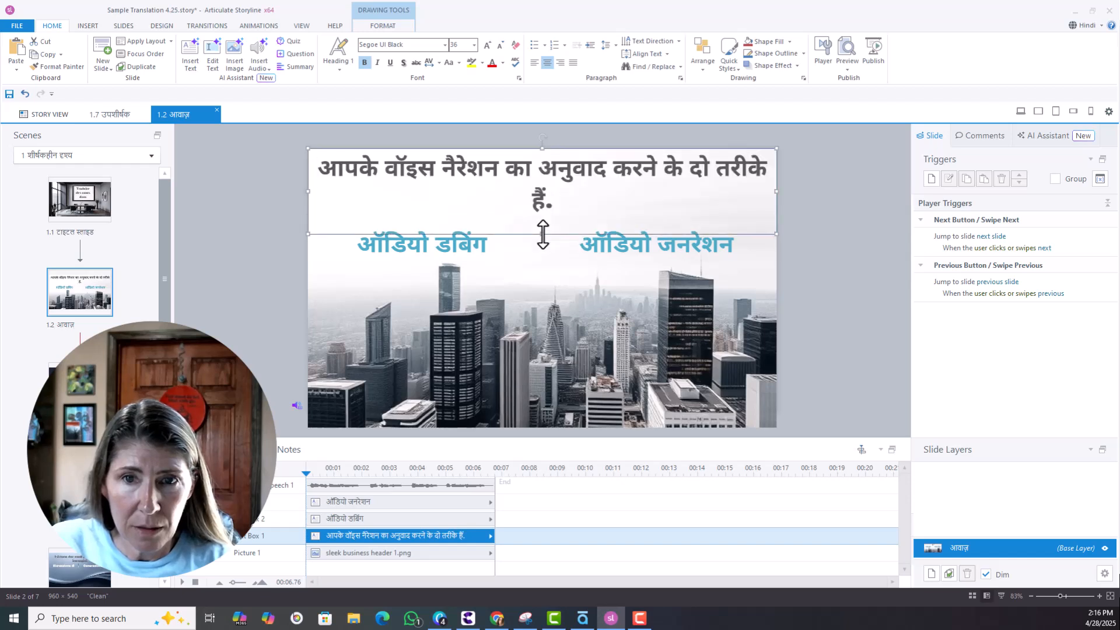
click(936, 241)
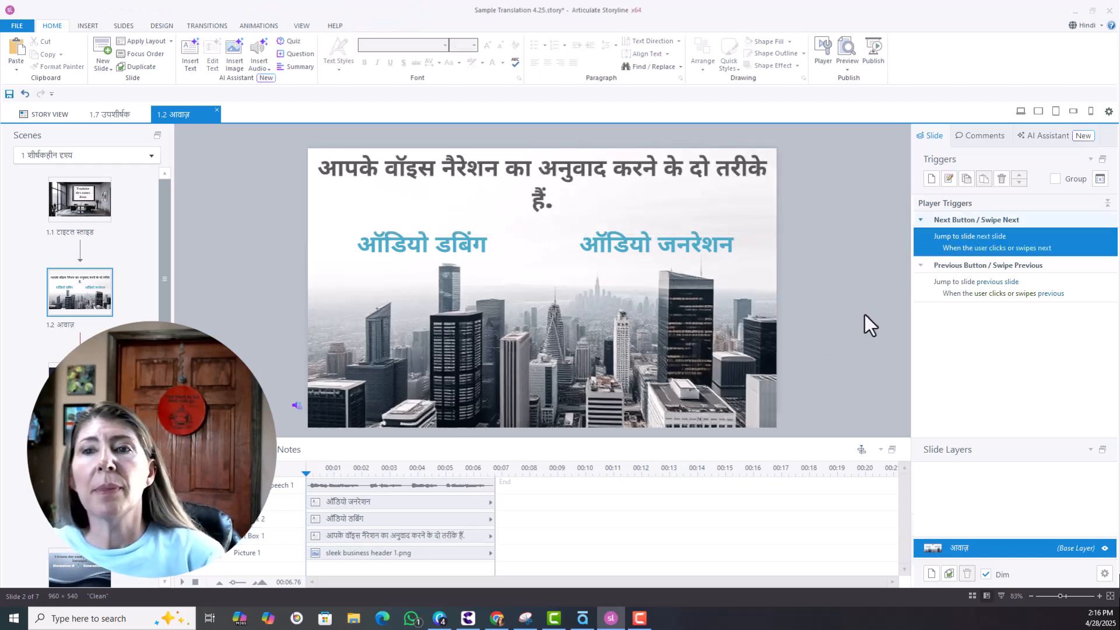